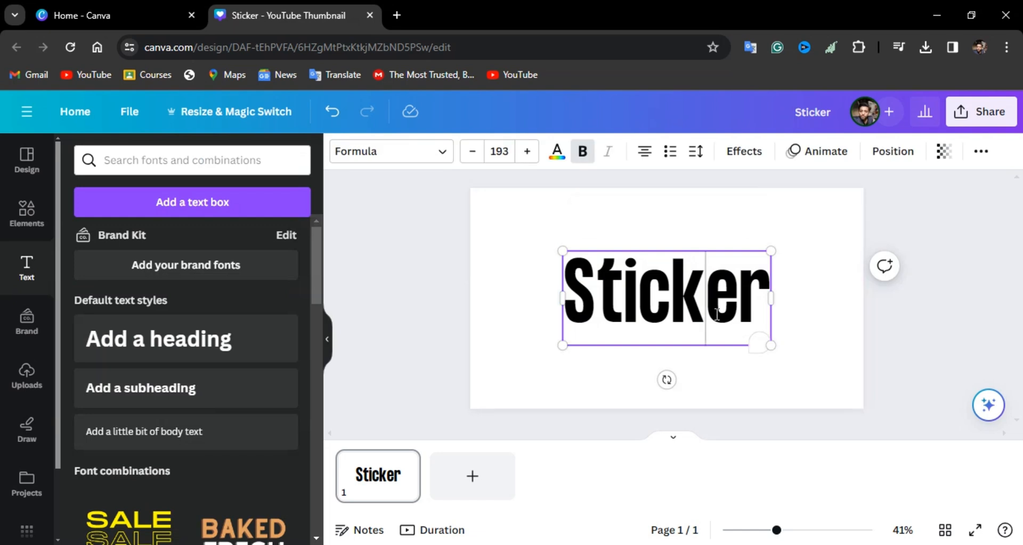
Recolor the "Sticker" text with the yellow from the brand palette and enlarge it to font size 253.
{"action": "double_click", "coordinate": [717, 315]}
{"action": "left_click", "coordinate": [556, 151]}
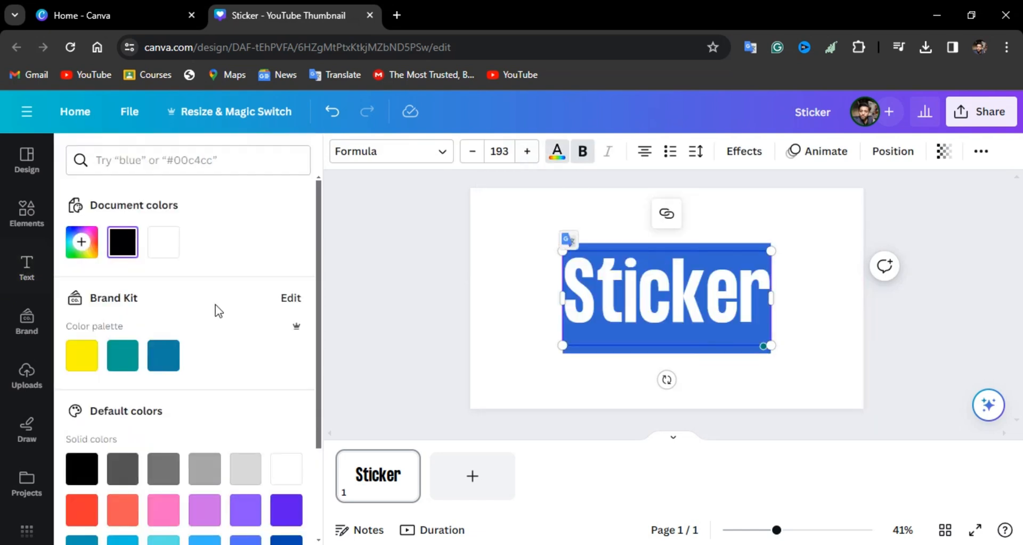
{"action": "left_click", "coordinate": [83, 362]}
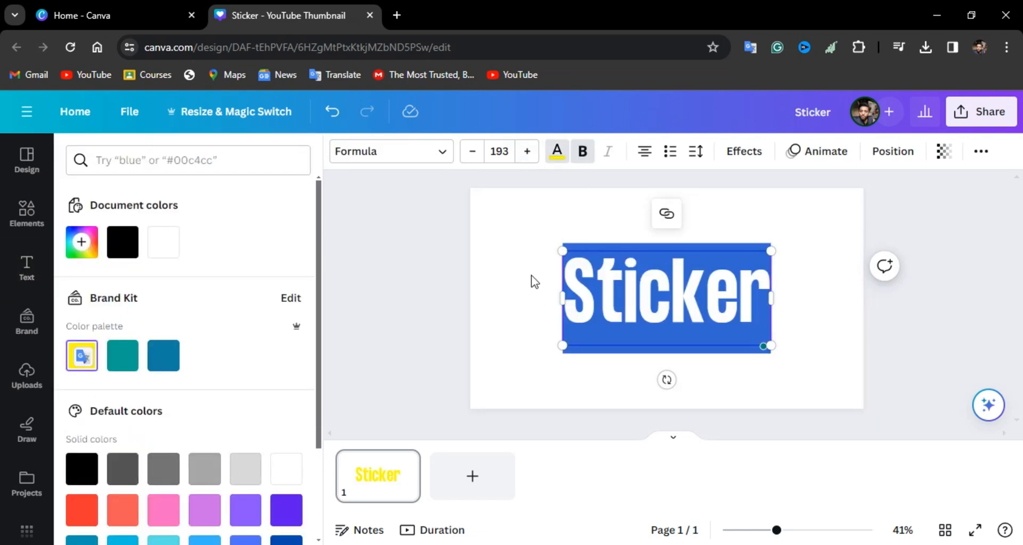
{"action": "left_click", "coordinate": [506, 285]}
{"action": "left_click", "coordinate": [658, 291]}
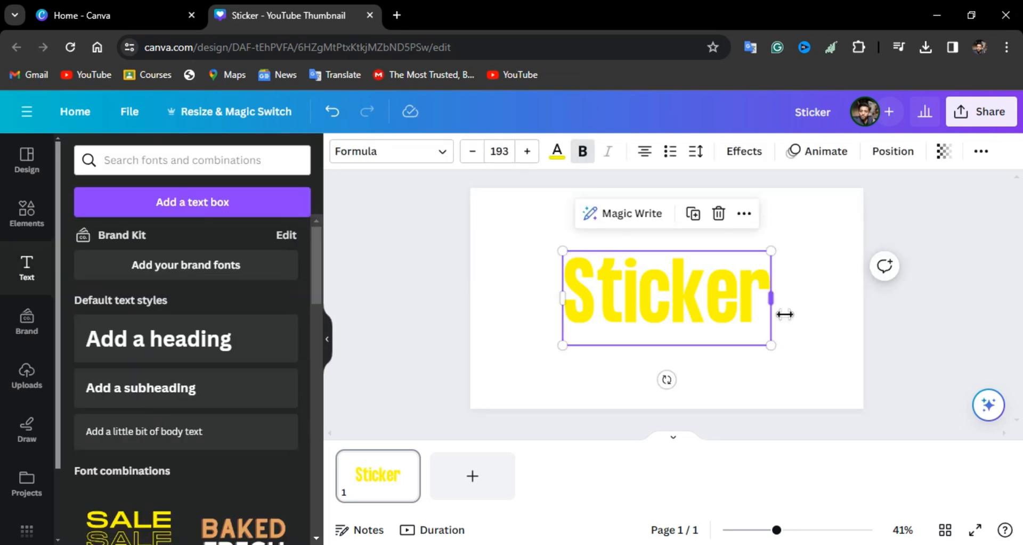
{"action": "left_click_drag", "start_coordinate": [771, 346], "coordinate": [803, 361]}
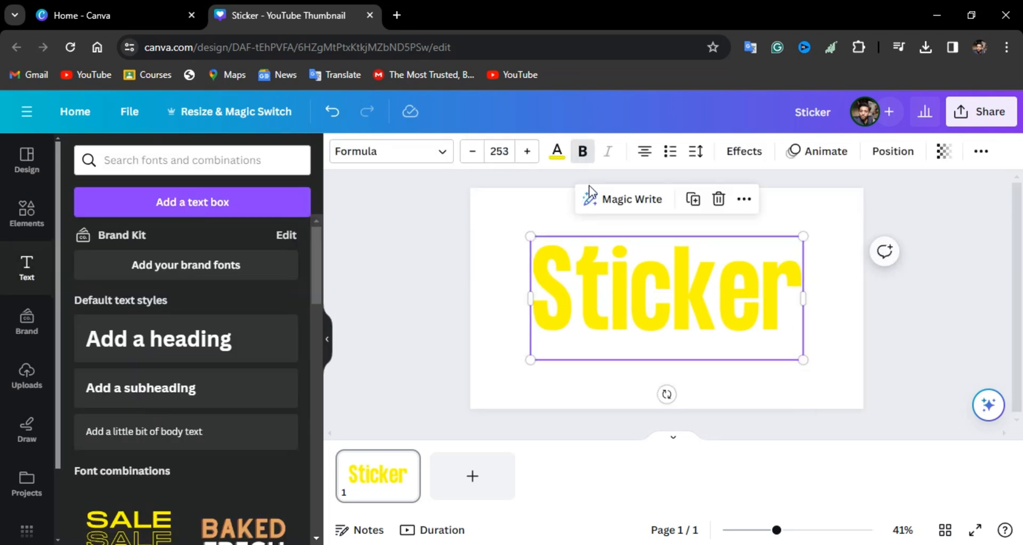
Apply an Outline effect to the "Sticker" text with the blue color #3503FF and a thickness of 145.
{"action": "left_click", "coordinate": [744, 152]}
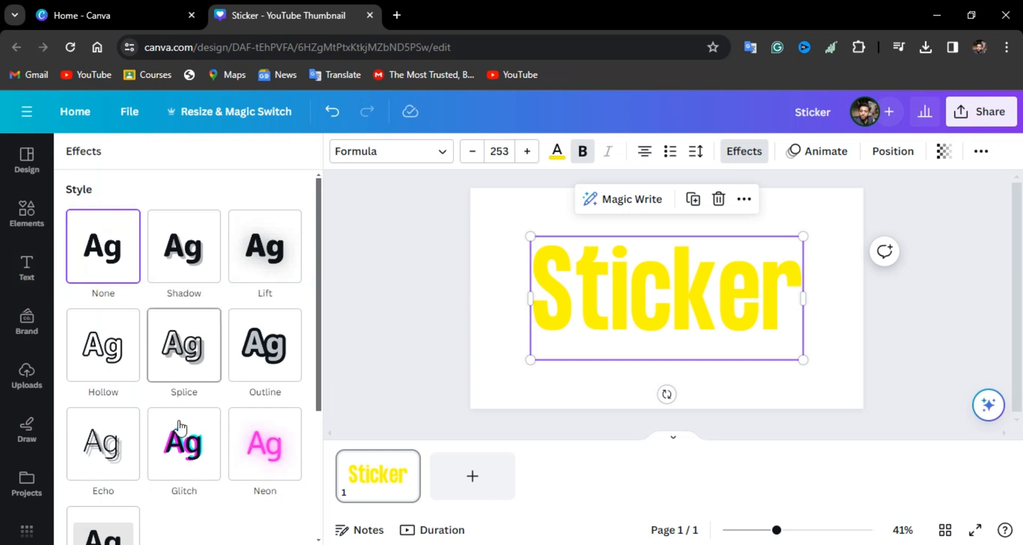
{"action": "scroll", "coordinate": [186, 421], "scroll_direction": "down", "scroll_amount": 2}
{"action": "left_click", "coordinate": [271, 287]}
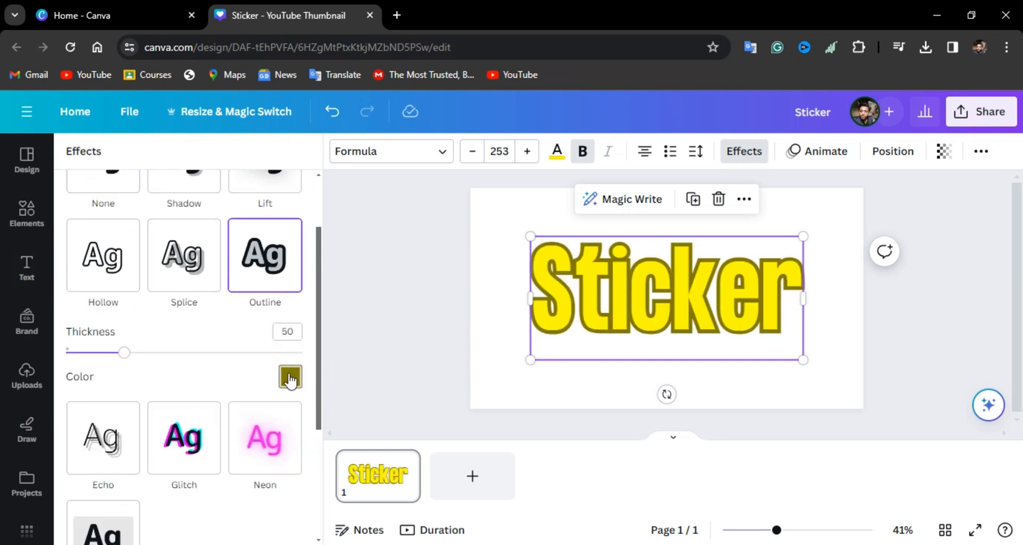
{"action": "left_click", "coordinate": [289, 379]}
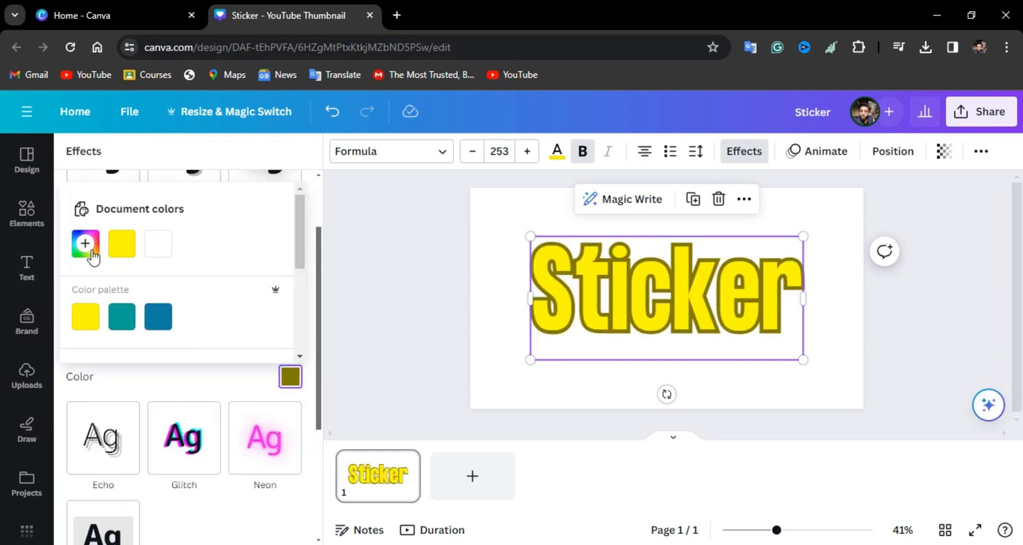
{"action": "left_click", "coordinate": [91, 255]}
{"action": "left_click", "coordinate": [229, 369]}
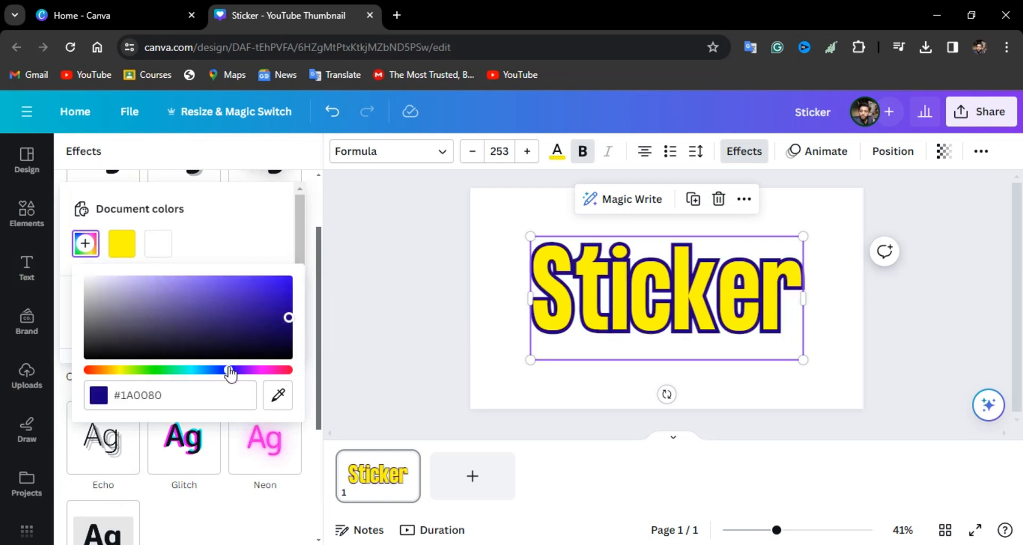
{"action": "left_click_drag", "start_coordinate": [289, 295], "coordinate": [286, 286]}
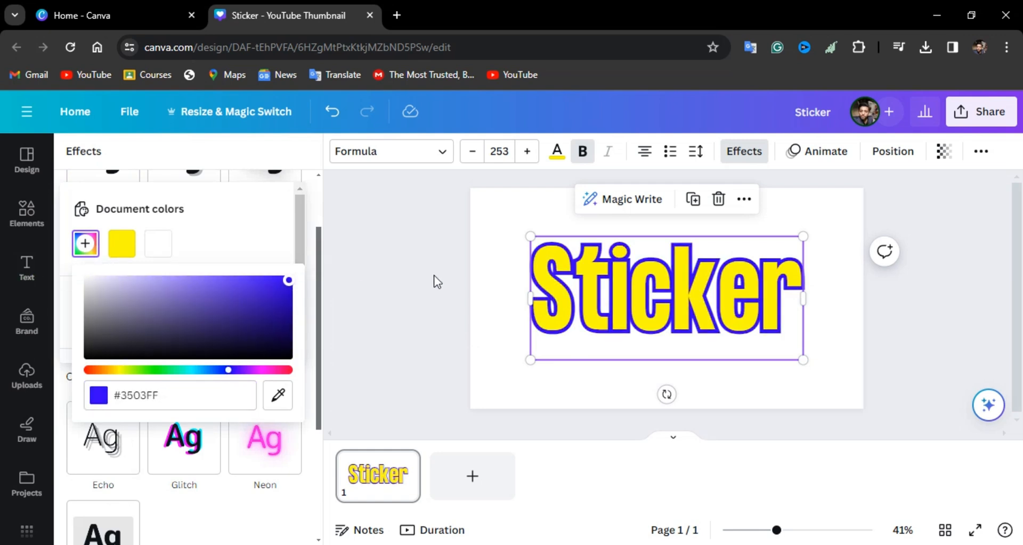
{"action": "left_click", "coordinate": [313, 440]}
{"action": "left_click_drag", "start_coordinate": [219, 353], "coordinate": [240, 357]}
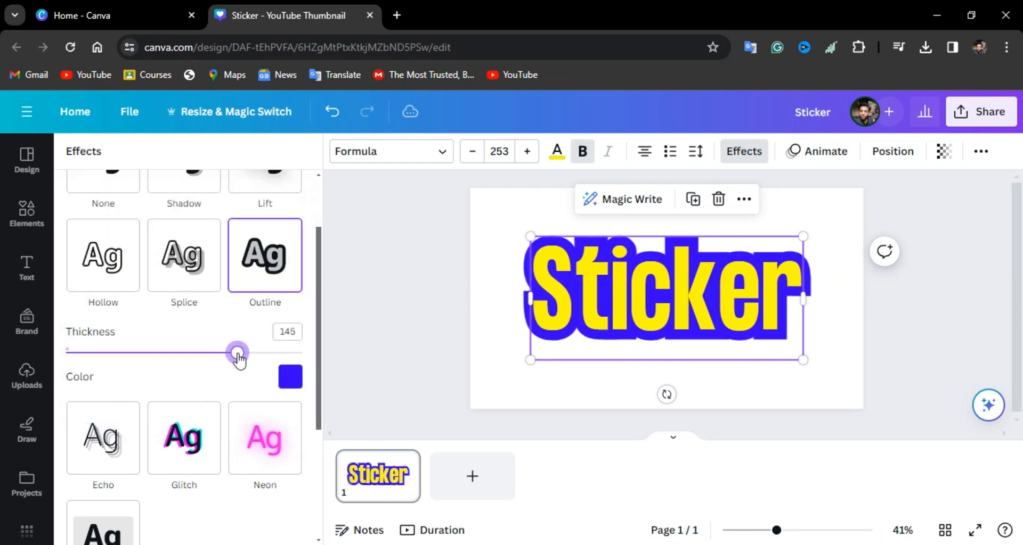
Scale the outlined "Sticker" text up to font size 267.
{"action": "left_click", "coordinate": [831, 360]}
{"action": "left_click", "coordinate": [723, 315]}
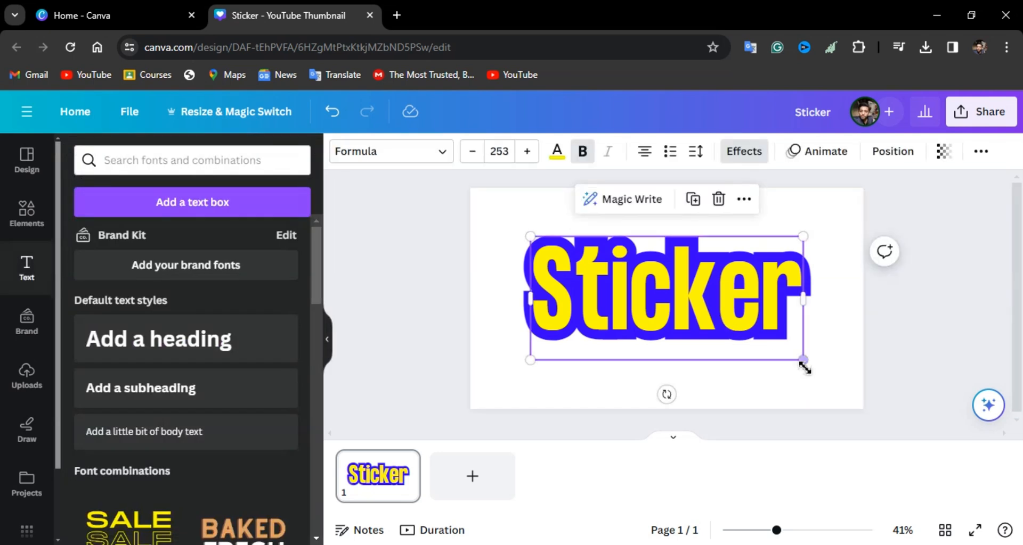
{"action": "left_click_drag", "start_coordinate": [803, 363], "coordinate": [811, 365]}
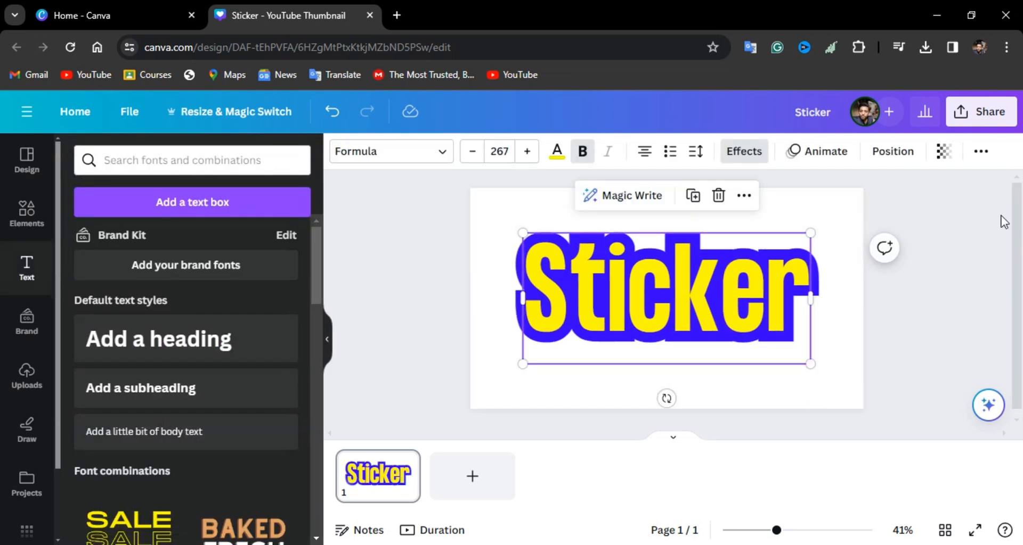
{"action": "left_click", "coordinate": [962, 311]}
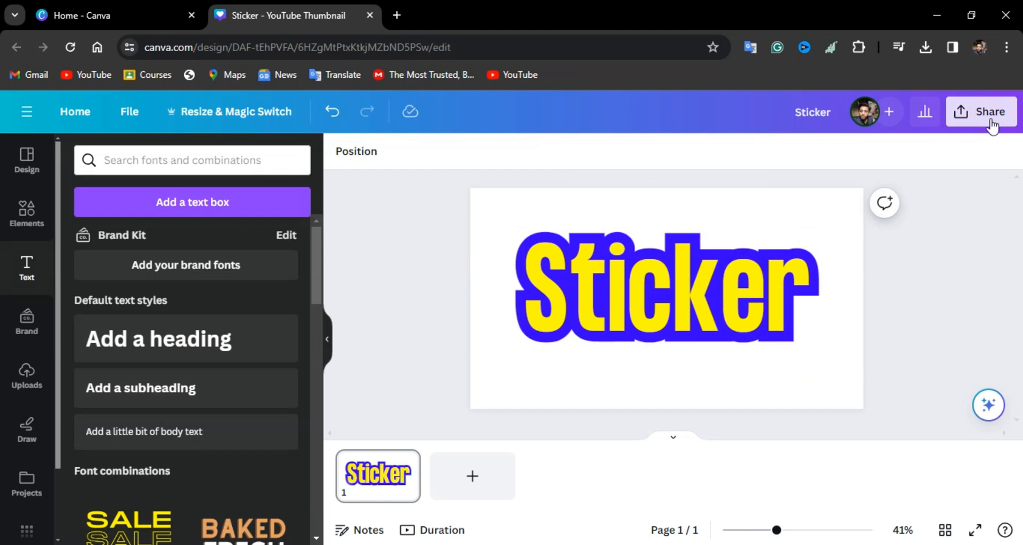
Download the design as a PNG at size 1 with a transparent background.
{"action": "left_click", "coordinate": [980, 111]}
{"action": "scroll", "coordinate": [851, 367], "scroll_direction": "down", "scroll_amount": 2}
{"action": "left_click", "coordinate": [813, 401]}
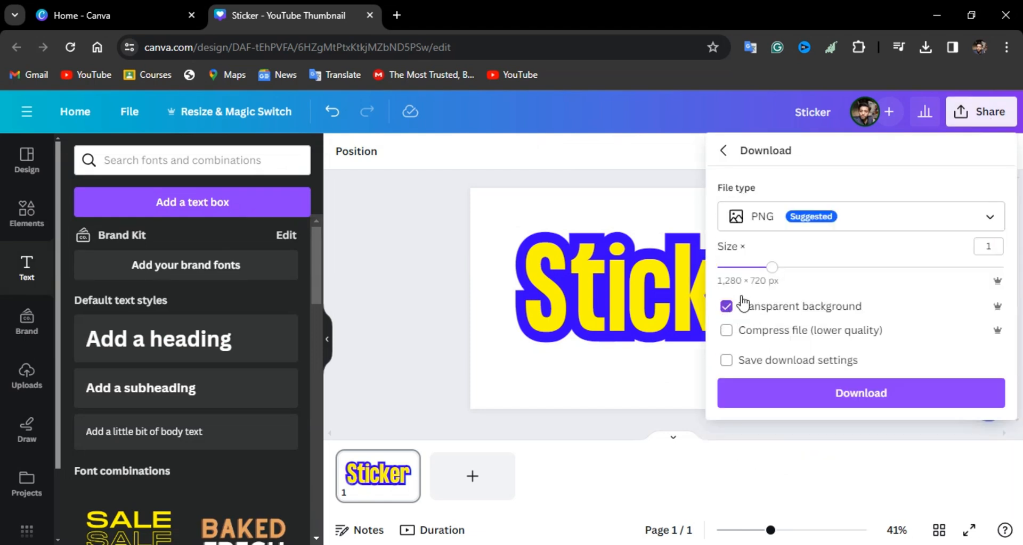
{"action": "left_click", "coordinate": [843, 393]}
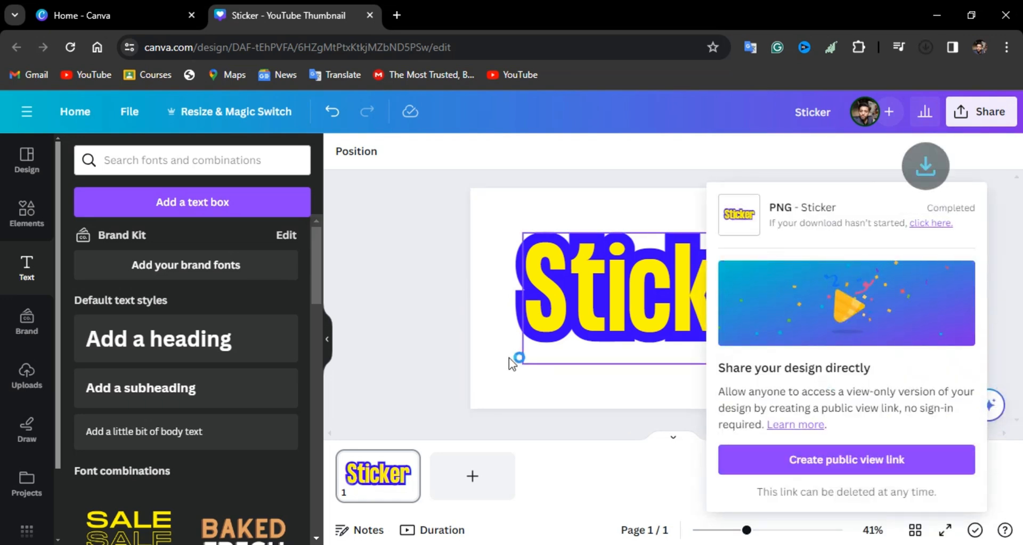
Add the downloaded file Sticker (1).png from the browser's recent downloads to the design's uploads.
{"action": "left_click", "coordinate": [927, 46]}
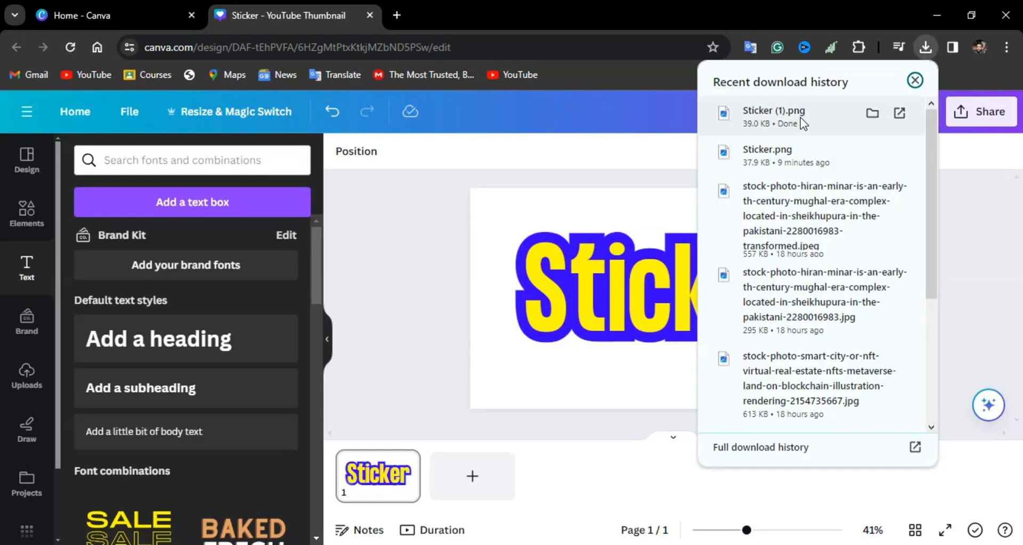
{"action": "left_click_drag", "start_coordinate": [801, 118], "coordinate": [248, 282]}
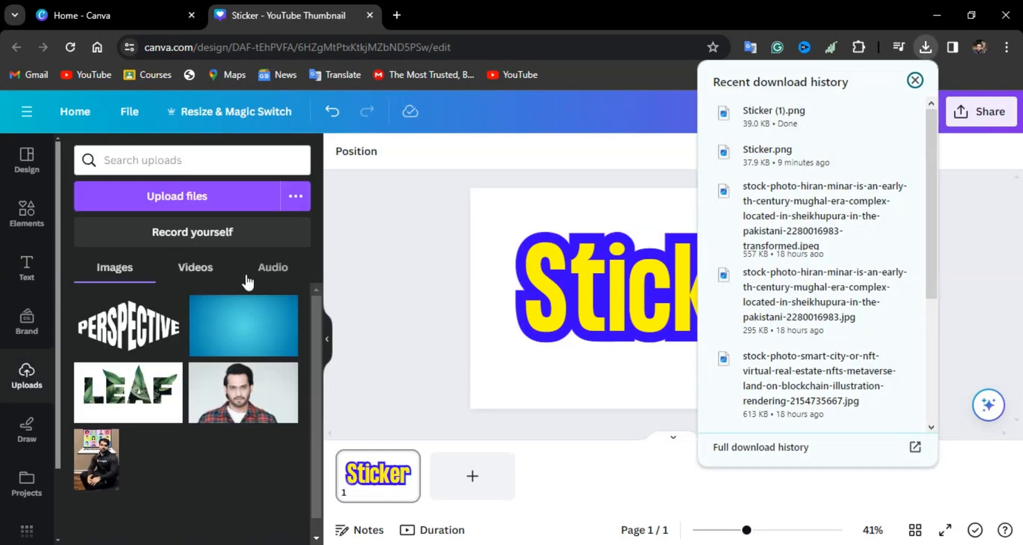
{"action": "left_click", "coordinate": [367, 305]}
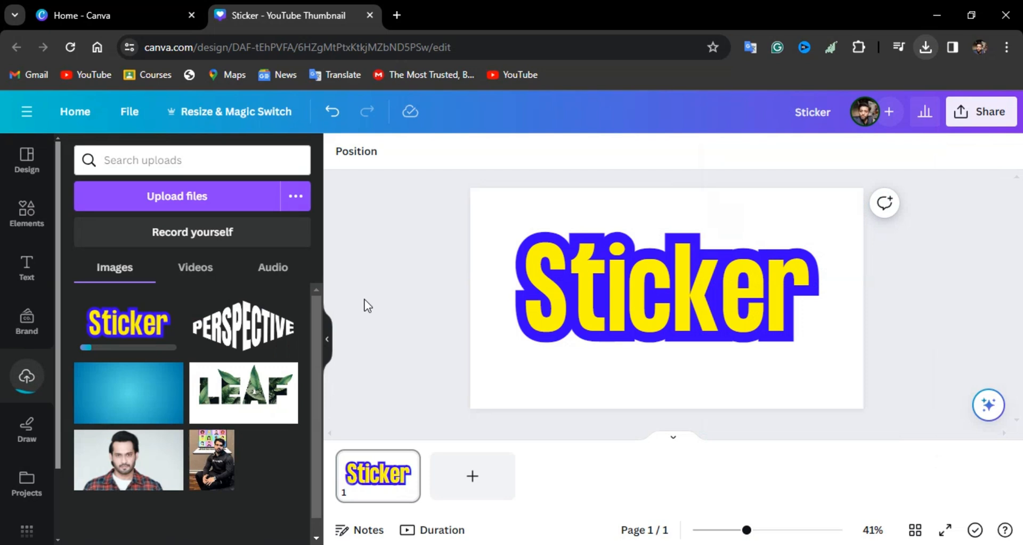
Delete the original text from the page and insert the uploaded Sticker image in its place.
{"action": "left_click", "coordinate": [610, 306]}
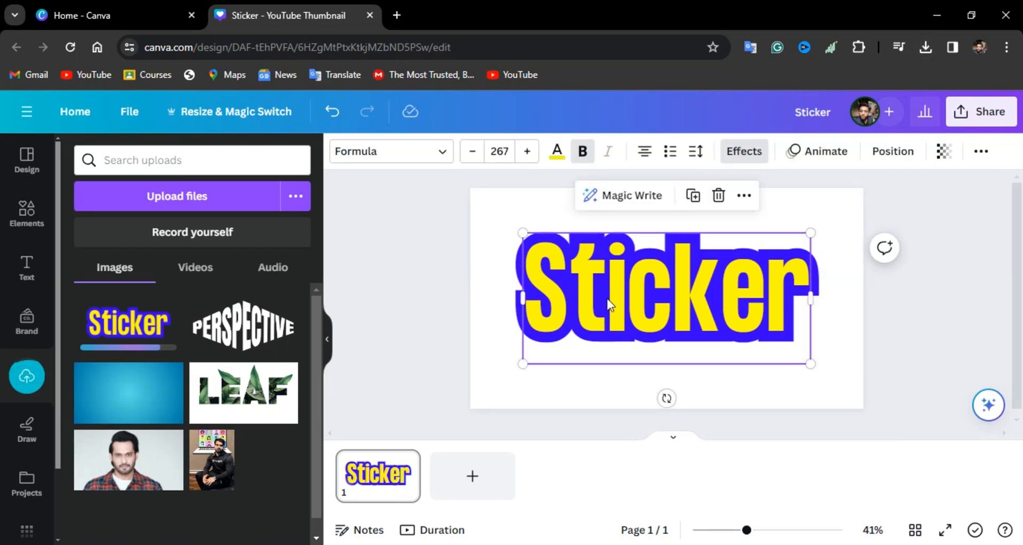
{"action": "left_click", "coordinate": [718, 195]}
{"action": "left_click", "coordinate": [139, 339]}
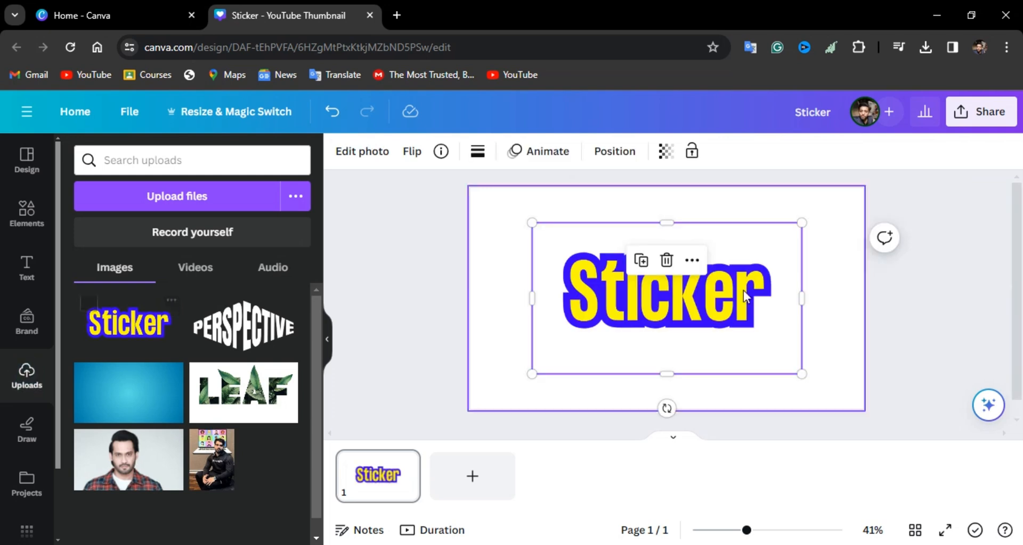
Enlarge the Sticker image and crop the empty margins on all four sides close to the lettering.
{"action": "left_click_drag", "start_coordinate": [802, 376], "coordinate": [841, 397]}
{"action": "left_click_drag", "start_coordinate": [842, 298], "coordinate": [810, 299]}
{"action": "left_click_drag", "start_coordinate": [651, 203], "coordinate": [651, 222]}
{"action": "left_click_drag", "start_coordinate": [499, 303], "coordinate": [519, 303]}
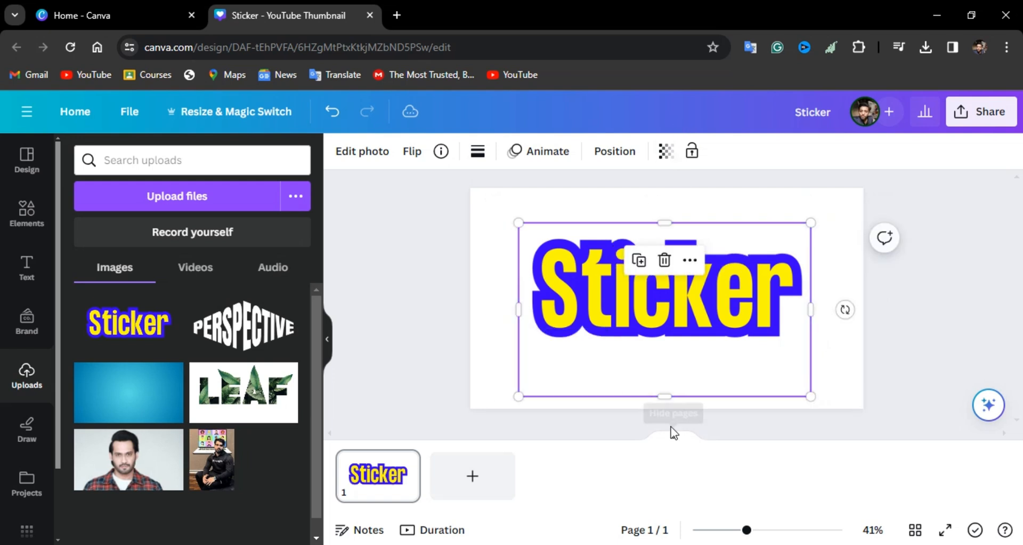
{"action": "left_click_drag", "start_coordinate": [664, 395], "coordinate": [664, 357]}
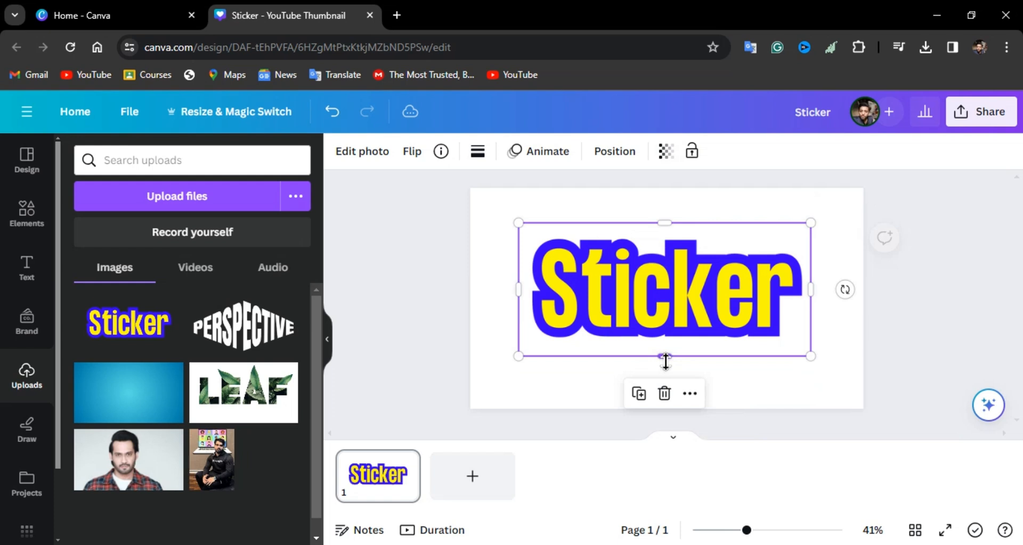
{"action": "left_click", "coordinate": [367, 152]}
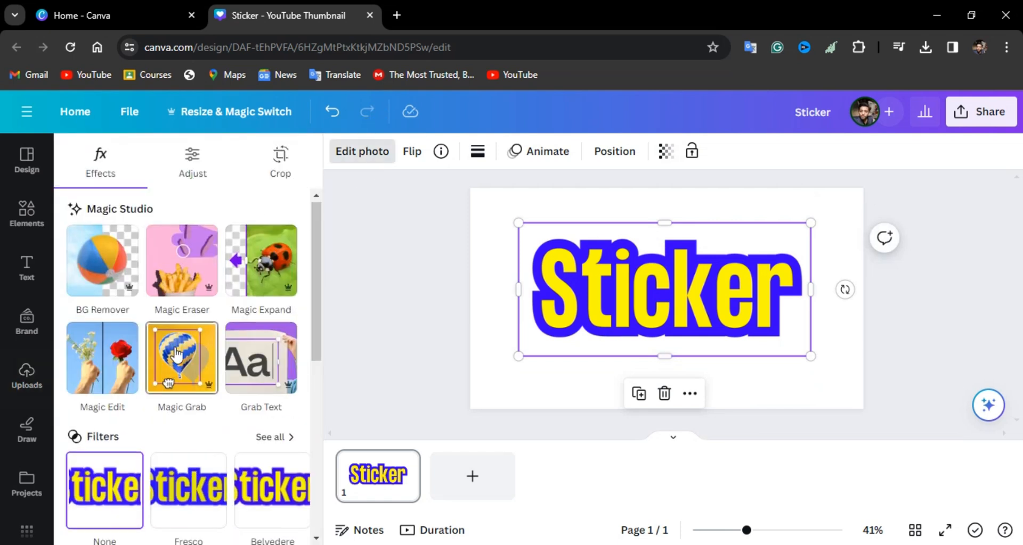
{"action": "scroll", "coordinate": [176, 354], "scroll_direction": "down", "scroll_amount": 4}
{"action": "left_click", "coordinate": [119, 411]}
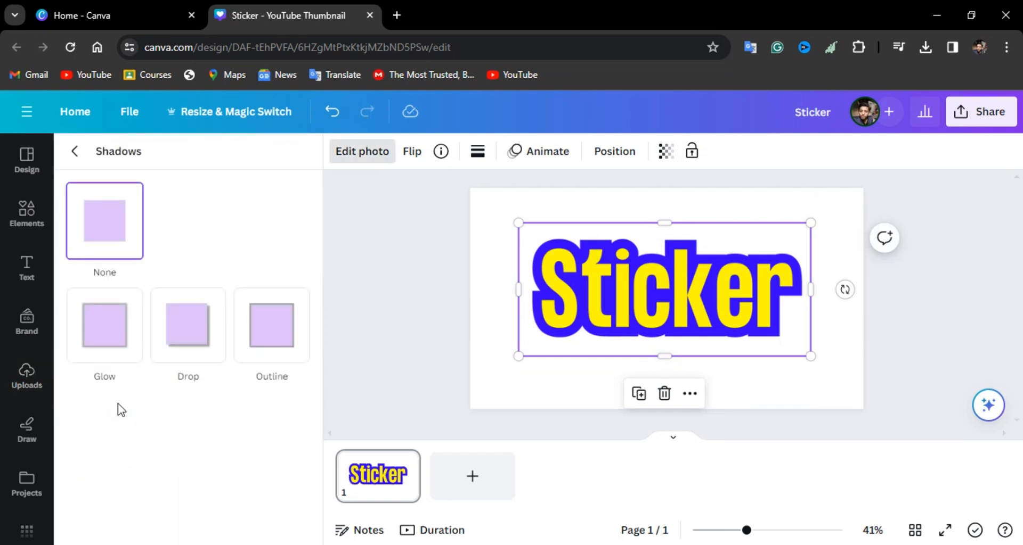
Set the page background to the solid pink color #FF00A8.
{"action": "left_click", "coordinate": [501, 222]}
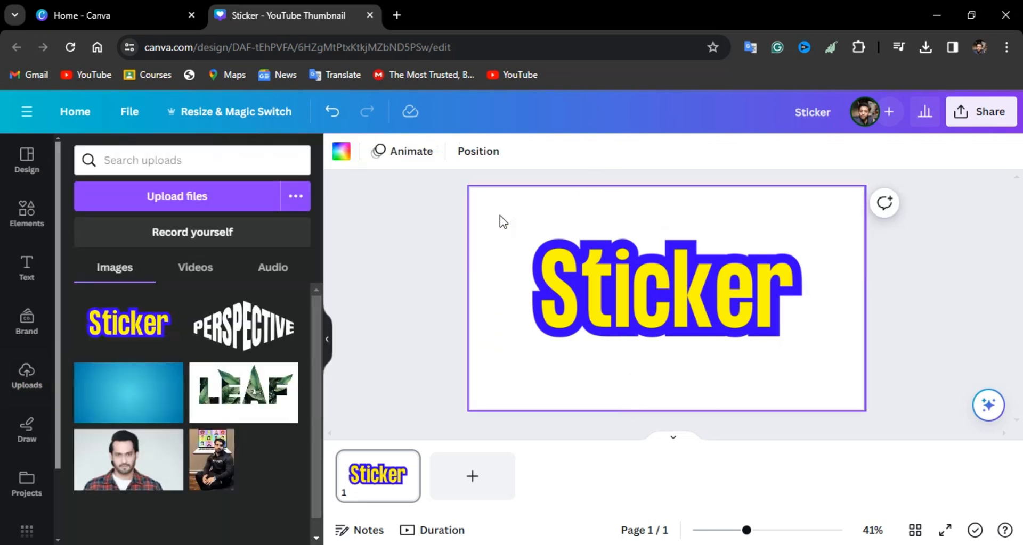
{"action": "left_click", "coordinate": [351, 154]}
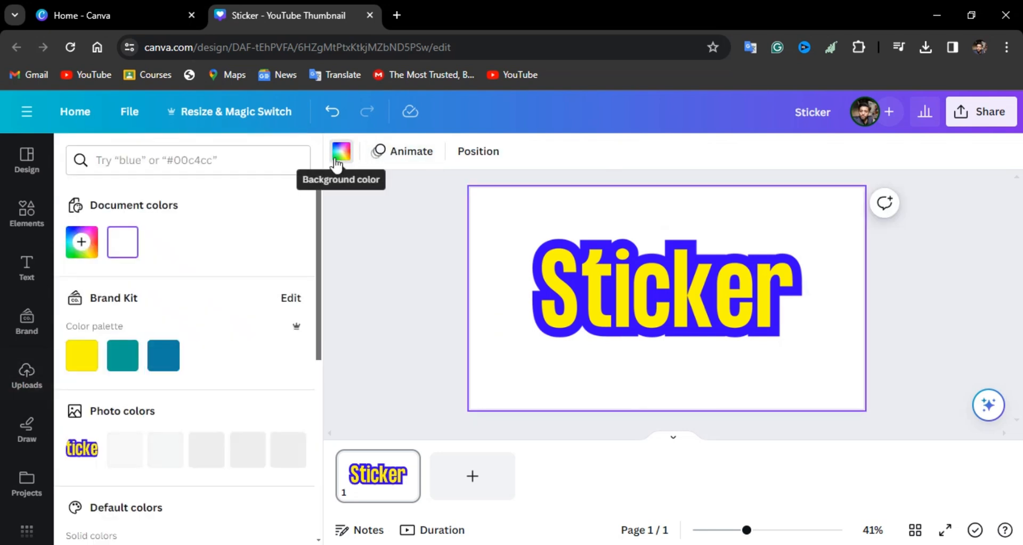
{"action": "left_click", "coordinate": [83, 244]}
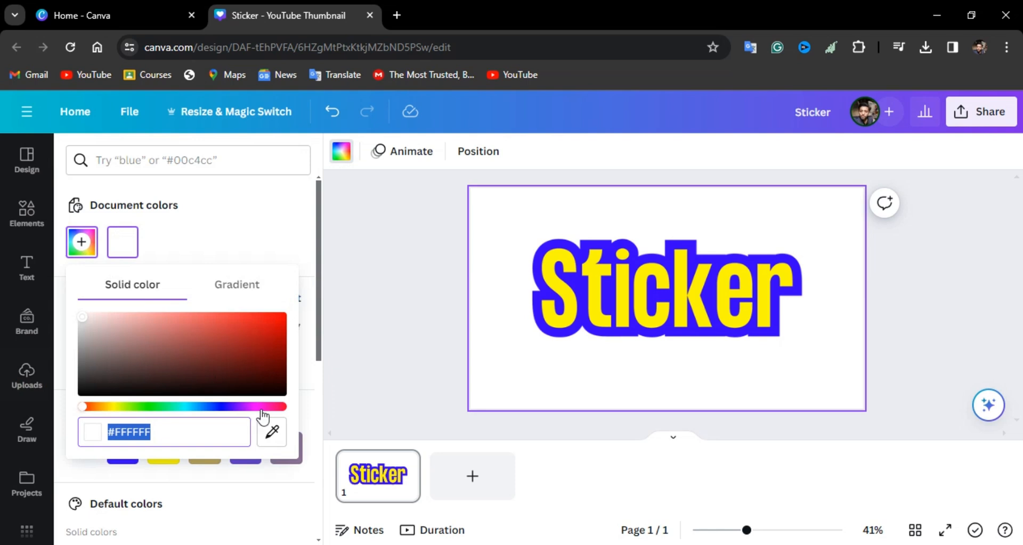
{"action": "left_click", "coordinate": [261, 407]}
{"action": "left_click", "coordinate": [269, 343]}
{"action": "left_click", "coordinate": [283, 317]}
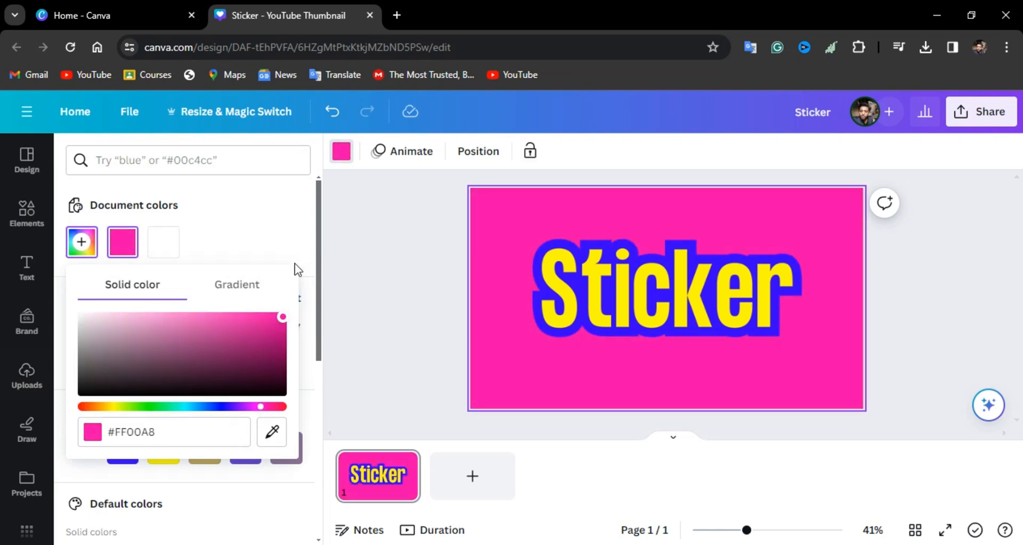
Center the Sticker image on the page and apply a Glow shadow to it.
{"action": "left_click", "coordinate": [575, 318]}
{"action": "left_click_drag", "start_coordinate": [669, 277], "coordinate": [671, 289]}
{"action": "left_click", "coordinate": [360, 151]}
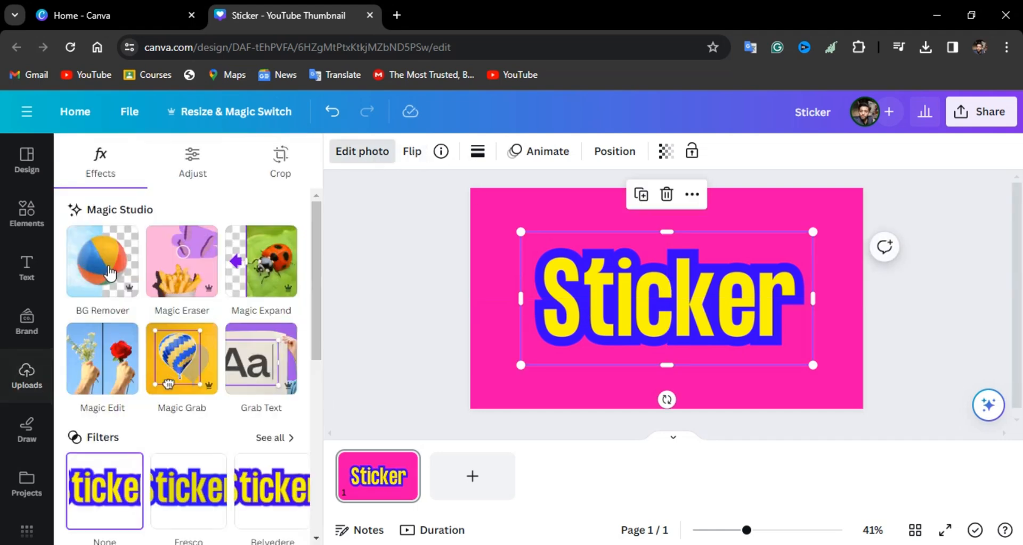
{"action": "scroll", "coordinate": [105, 458], "scroll_direction": "down", "scroll_amount": 3}
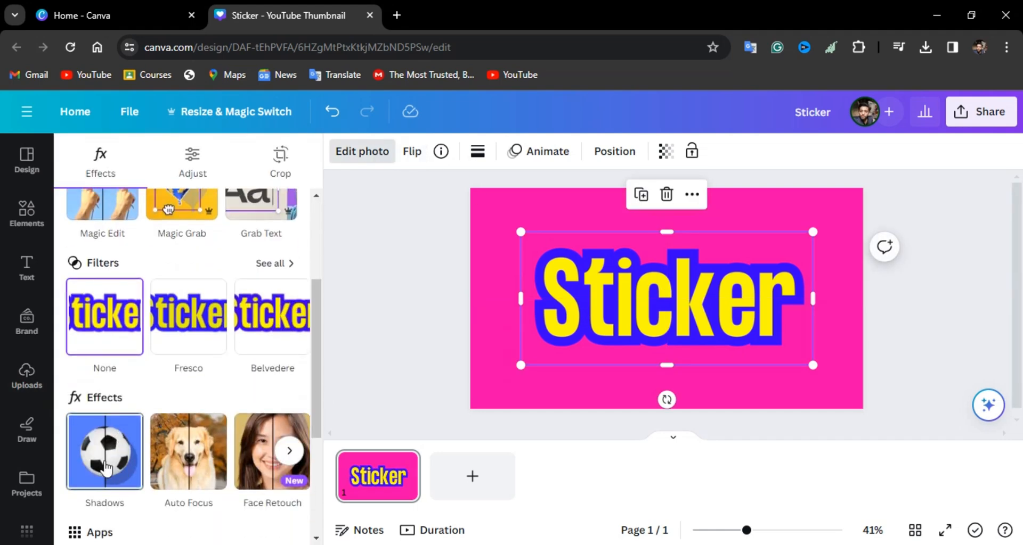
{"action": "left_click", "coordinate": [105, 467]}
{"action": "left_click", "coordinate": [112, 337]}
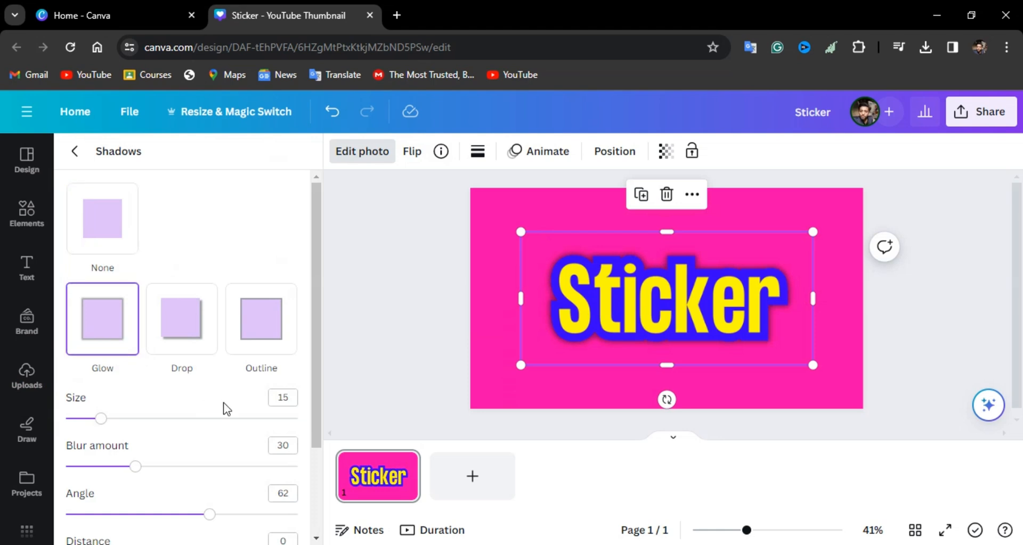
Set the glow color to white, with size 74, blur amount 0, intensity 98 and angle 51.
{"action": "scroll", "coordinate": [226, 409], "scroll_direction": "down", "scroll_amount": 2}
{"action": "left_click", "coordinate": [295, 471]}
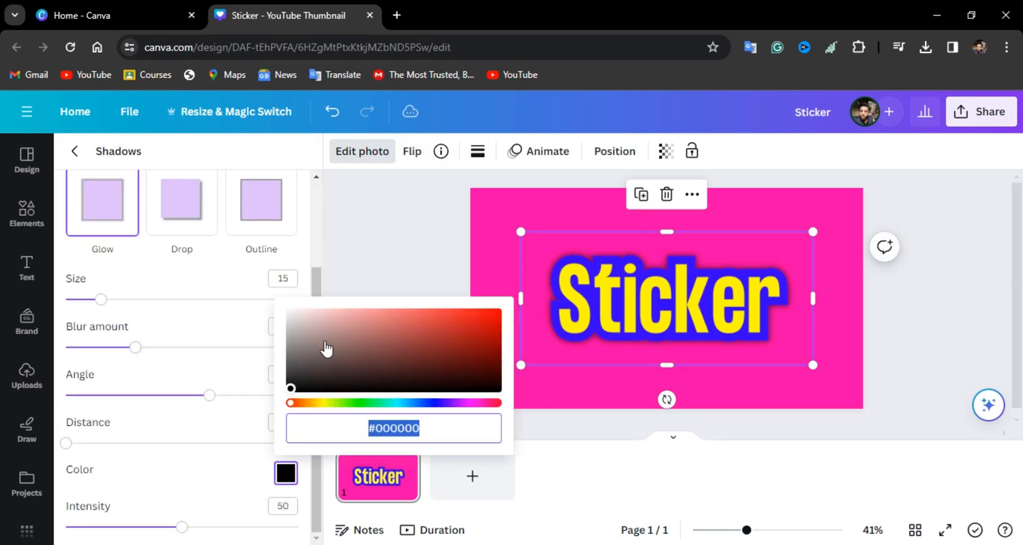
{"action": "left_click_drag", "start_coordinate": [326, 348], "coordinate": [281, 297]}
{"action": "left_click_drag", "start_coordinate": [204, 300], "coordinate": [237, 302]}
{"action": "left_click_drag", "start_coordinate": [117, 348], "coordinate": [18, 346]}
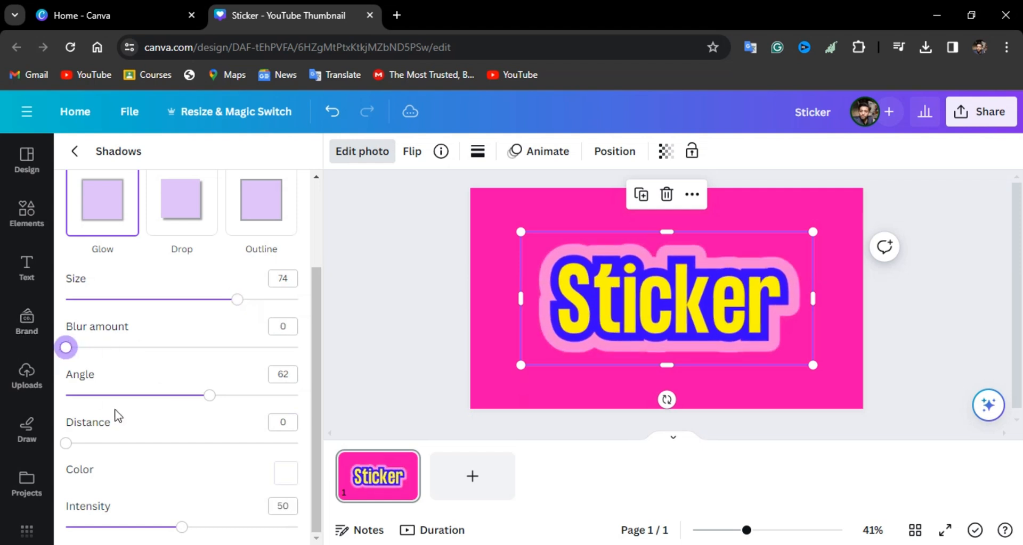
{"action": "left_click_drag", "start_coordinate": [253, 528], "coordinate": [293, 528]}
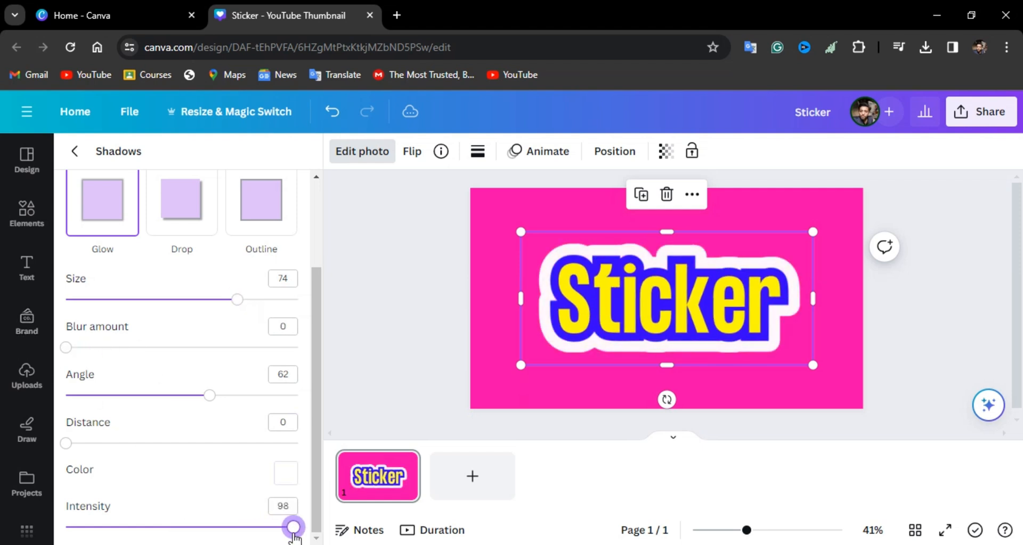
{"action": "left_click_drag", "start_coordinate": [205, 397], "coordinate": [192, 398]}
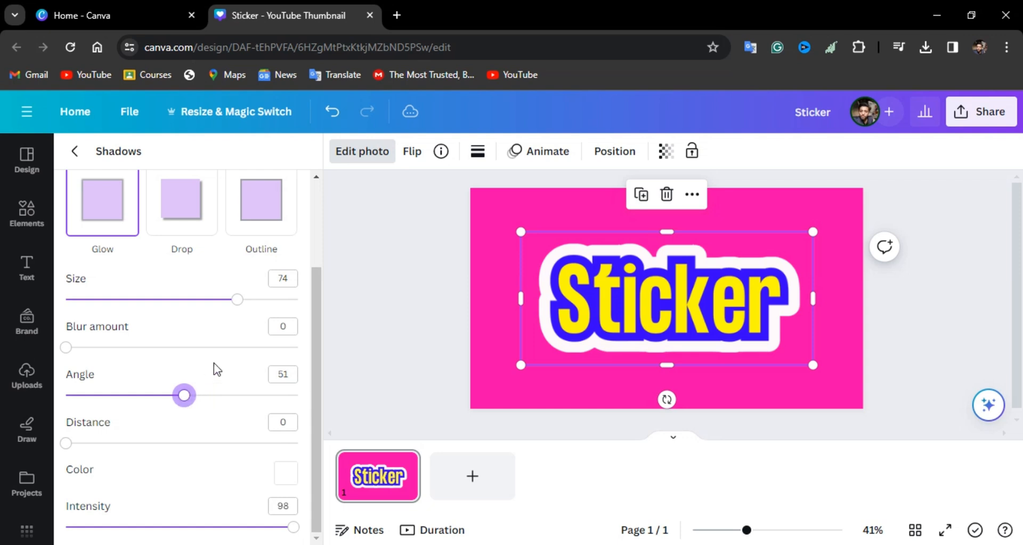
Set the glow's size to 43 and distance to 18, and readjust its angle.
{"action": "left_click_drag", "start_coordinate": [237, 299], "coordinate": [167, 301]}
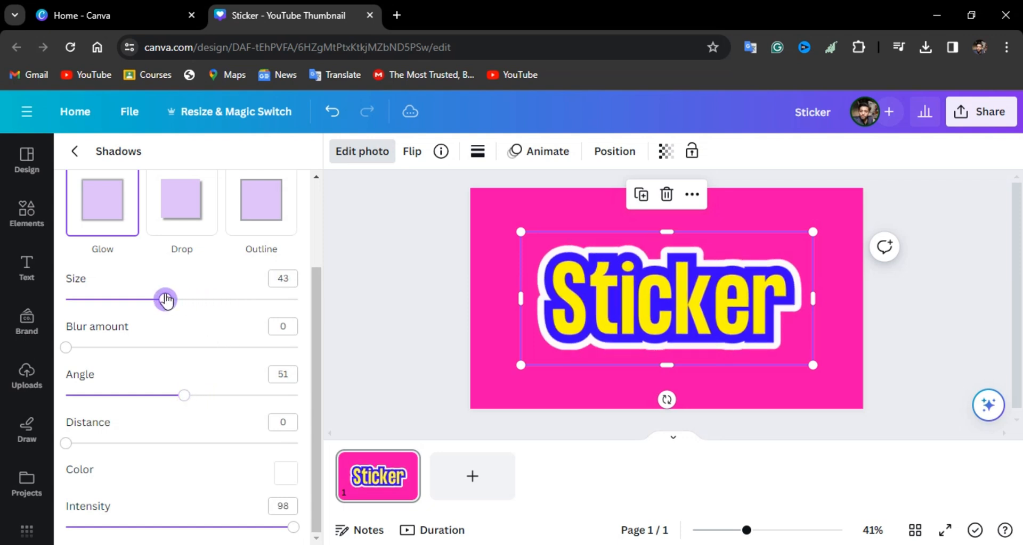
{"action": "left_click_drag", "start_coordinate": [200, 401], "coordinate": [104, 395]}
{"action": "left_click", "coordinate": [191, 397]}
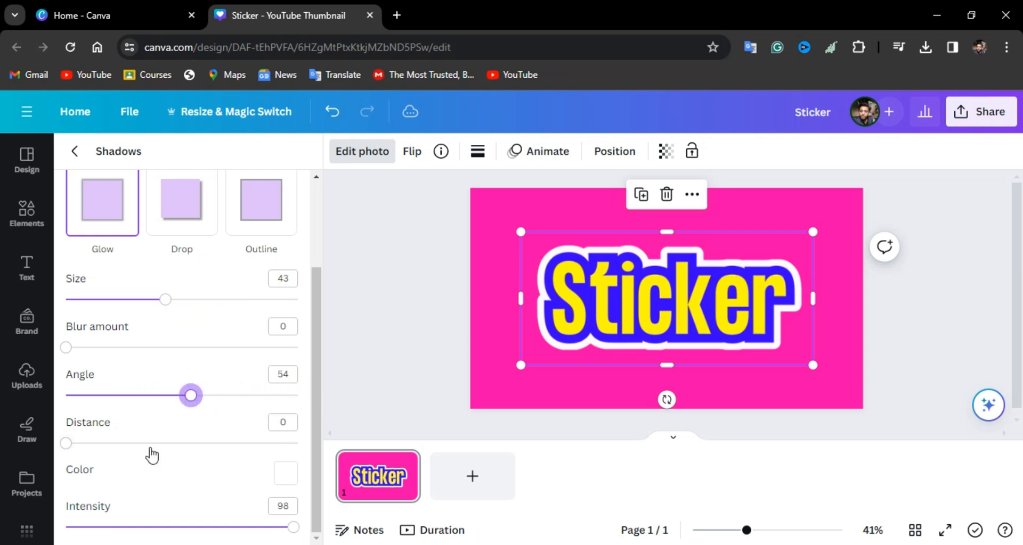
{"action": "left_click_drag", "start_coordinate": [152, 444], "coordinate": [108, 445]}
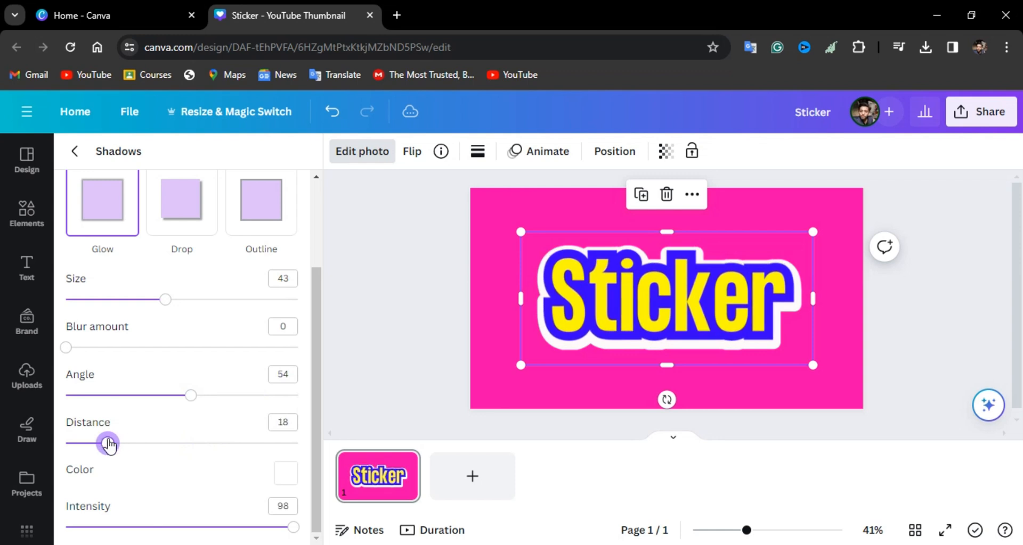
{"action": "left_click_drag", "start_coordinate": [155, 400], "coordinate": [214, 416]}
{"action": "left_click", "coordinate": [469, 358]}
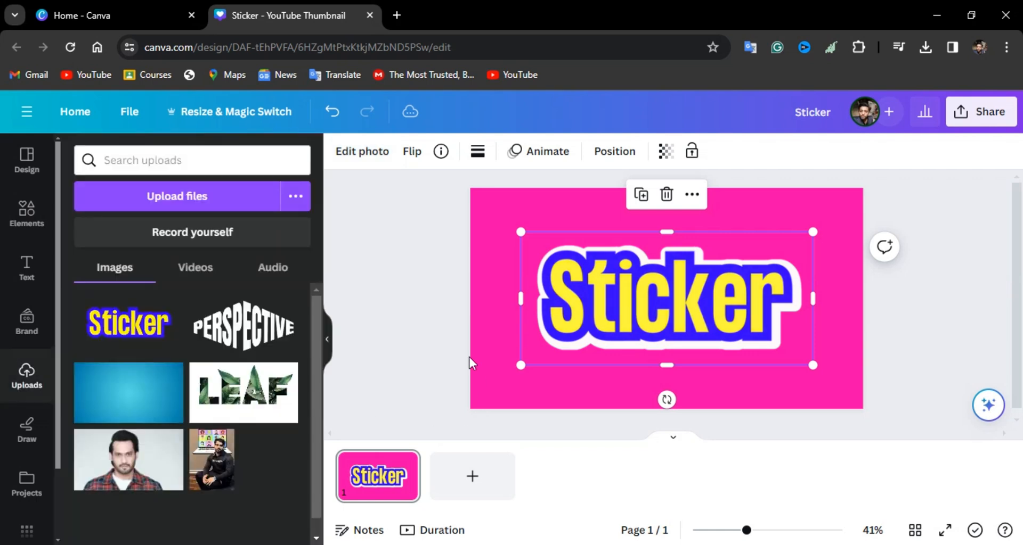
Enlarge the Sticker image slightly and recenter it on the page.
{"action": "left_click", "coordinate": [812, 308]}
{"action": "left_click_drag", "start_coordinate": [813, 365], "coordinate": [831, 372]}
{"action": "left_click_drag", "start_coordinate": [761, 325], "coordinate": [753, 320]}
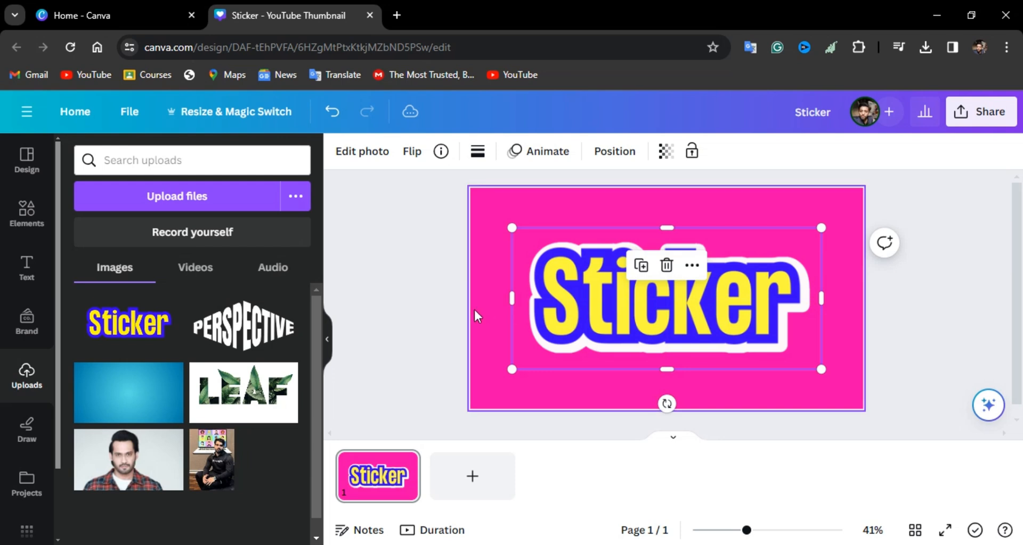
{"action": "left_click", "coordinate": [391, 314]}
Add a square shape and place it at the page's upper edge, above the end of the lettering.
{"action": "left_click", "coordinate": [27, 213]}
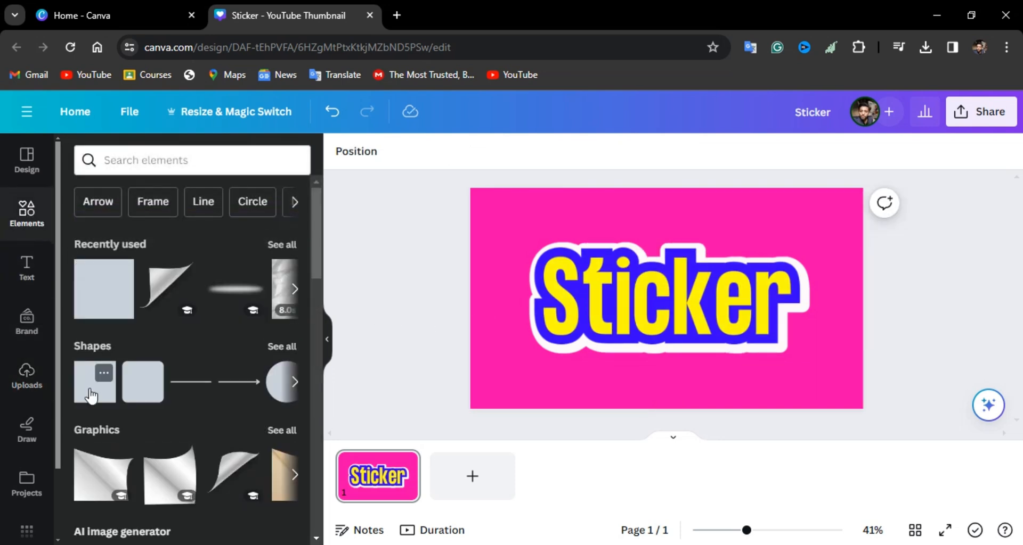
{"action": "left_click", "coordinate": [90, 396]}
{"action": "left_click_drag", "start_coordinate": [681, 274], "coordinate": [799, 216]}
Search the elements for "paper fold" and insert the first curled-corner graphic.
{"action": "left_click", "coordinate": [196, 169]}
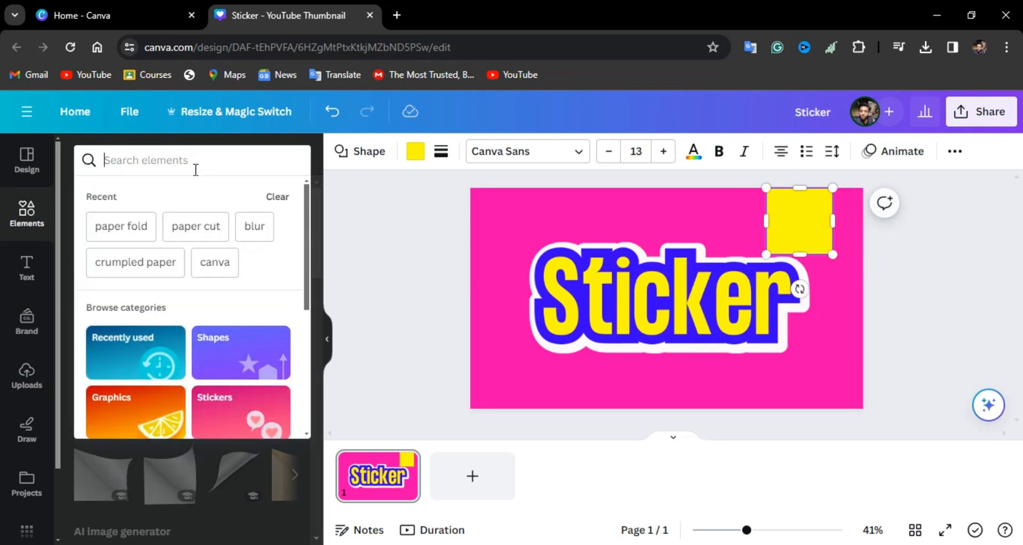
{"action": "type", "text": "paper fold"}
{"action": "key", "text": "Return"}
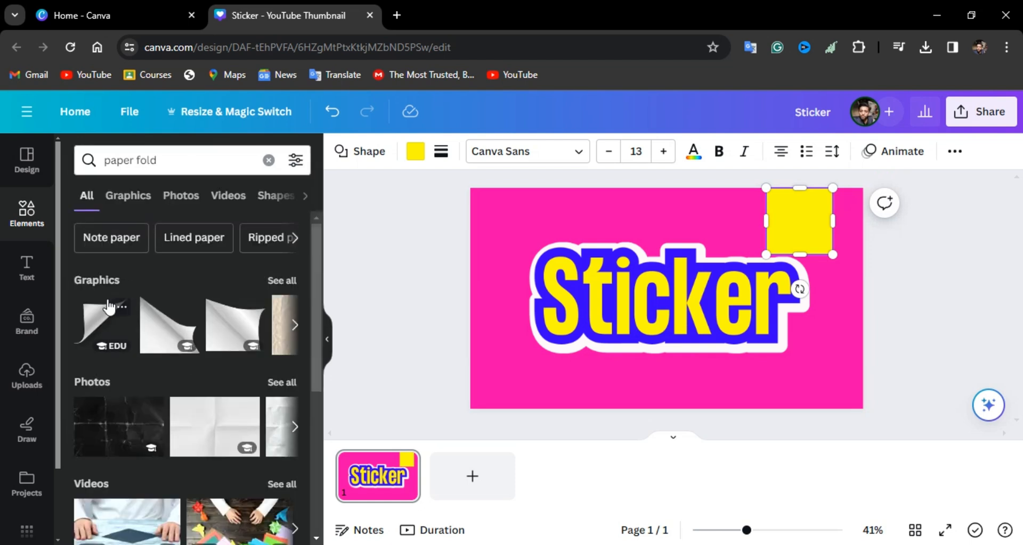
{"action": "left_click", "coordinate": [109, 307]}
Shrink the paper fold graphic and place it over the last letters, with its curl across the lettering's lower corner.
{"action": "left_click_drag", "start_coordinate": [572, 388], "coordinate": [612, 354]}
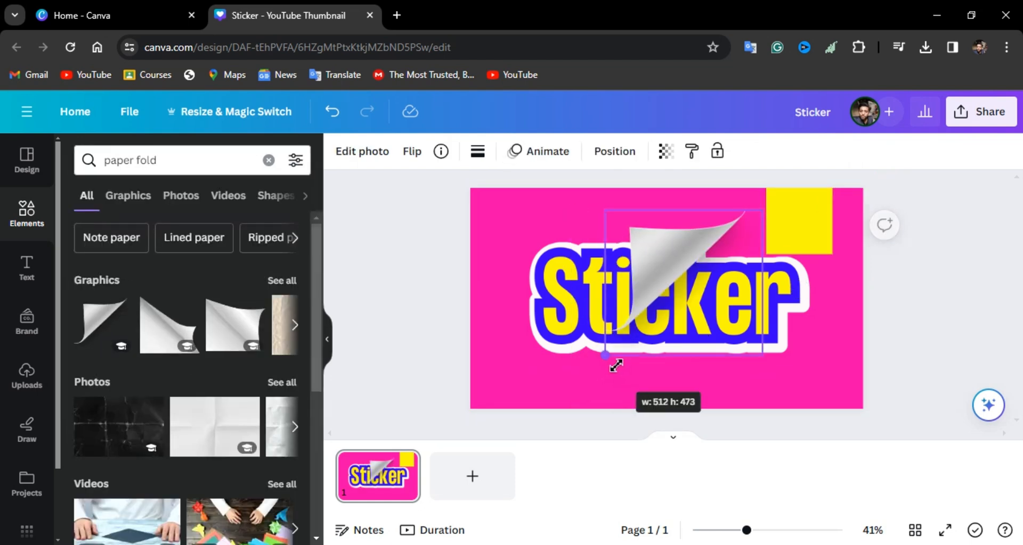
{"action": "left_click_drag", "start_coordinate": [664, 290], "coordinate": [741, 313]}
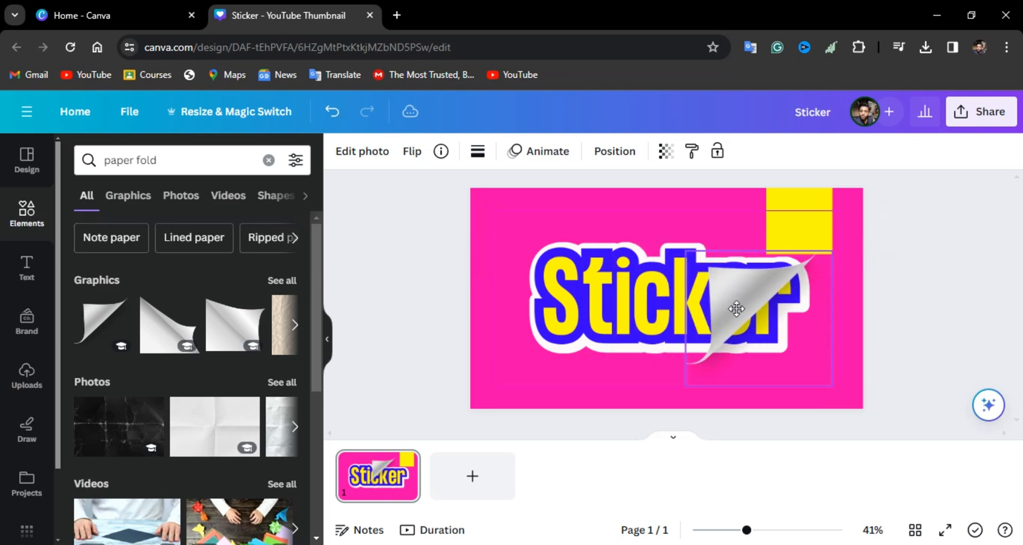
{"action": "left_click_drag", "start_coordinate": [700, 375], "coordinate": [717, 354]}
{"action": "left_click_drag", "start_coordinate": [761, 290], "coordinate": [751, 304]}
{"action": "left_click_drag", "start_coordinate": [821, 263], "coordinate": [817, 265]}
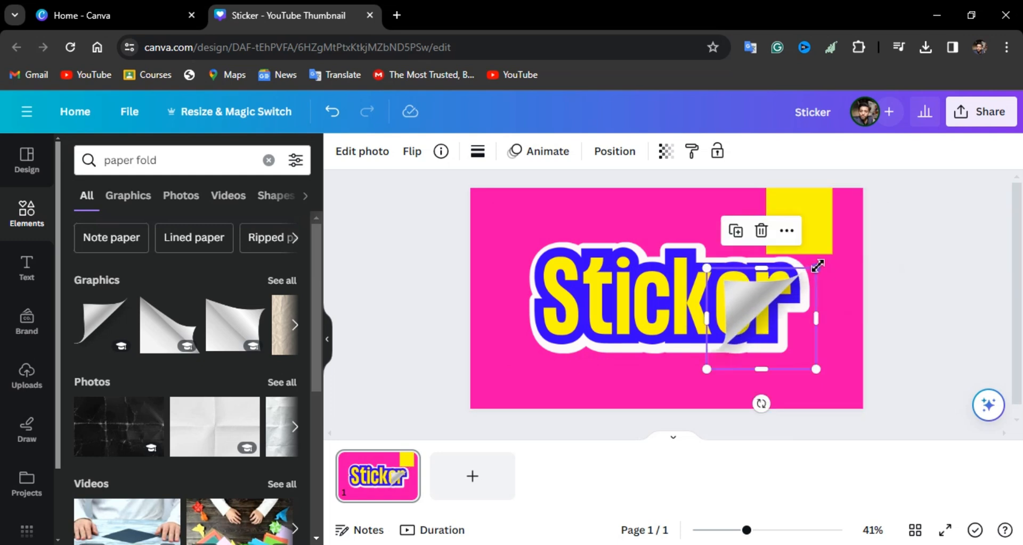
{"action": "left_click", "coordinate": [842, 322]}
Move the yellow square to the lettering's lower end beside the fold and fill it with the page's pink color.
{"action": "left_click_drag", "start_coordinate": [800, 225], "coordinate": [812, 334]}
{"action": "left_click", "coordinate": [416, 150]}
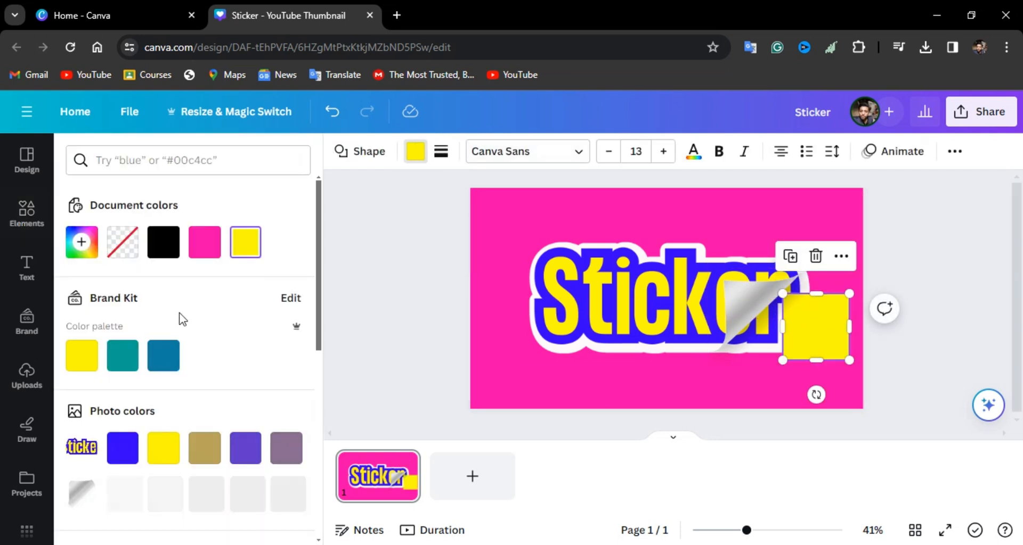
{"action": "left_click", "coordinate": [205, 242]}
Rotate the pink square so its side runs parallel to the paper fold's diagonal edge.
{"action": "scroll", "coordinate": [693, 388], "scroll_direction": "up", "scroll_amount": 4, "text": "ctrl"}
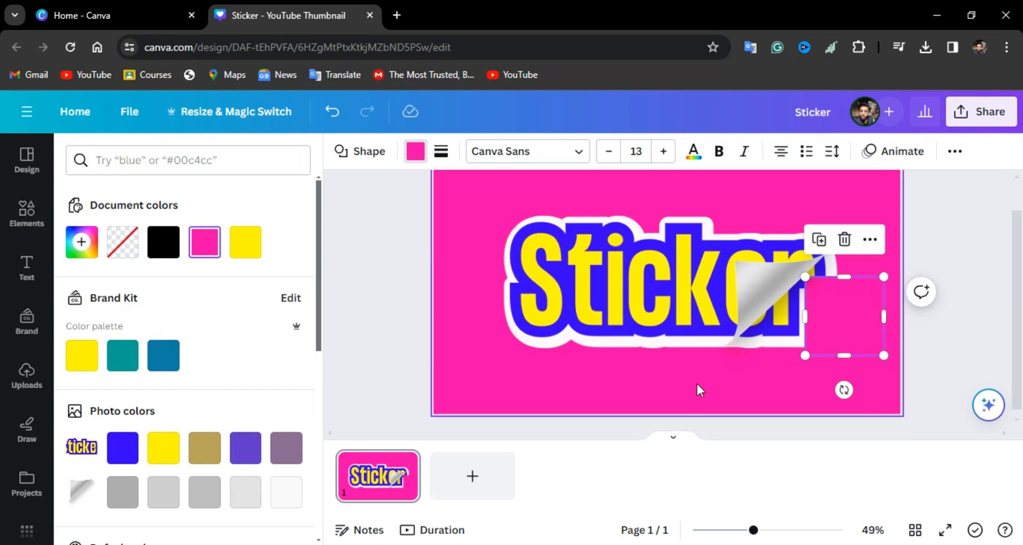
{"action": "left_click_drag", "start_coordinate": [912, 379], "coordinate": [852, 356]}
{"action": "left_click_drag", "start_coordinate": [952, 333], "coordinate": [873, 298]}
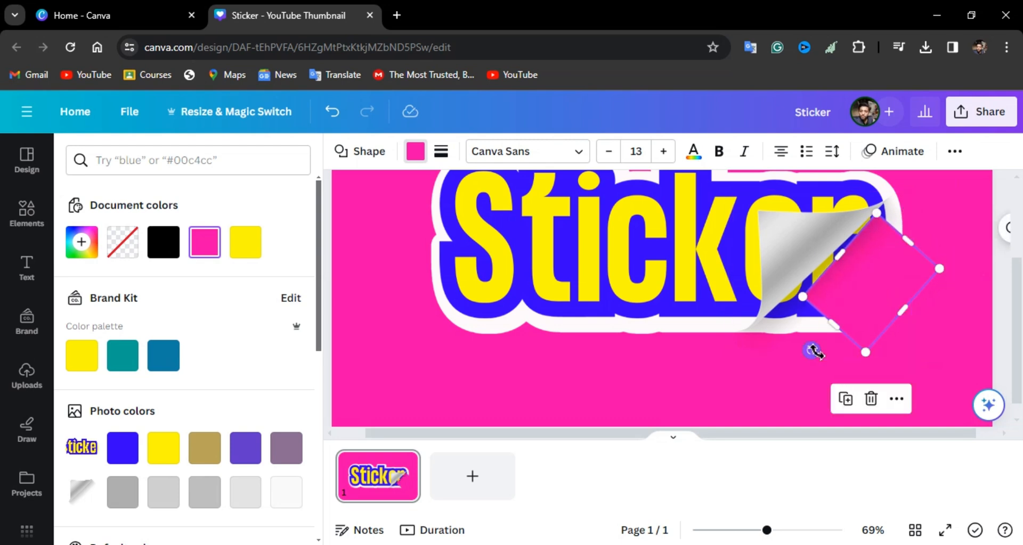
{"action": "left_click_drag", "start_coordinate": [810, 350], "coordinate": [806, 347]}
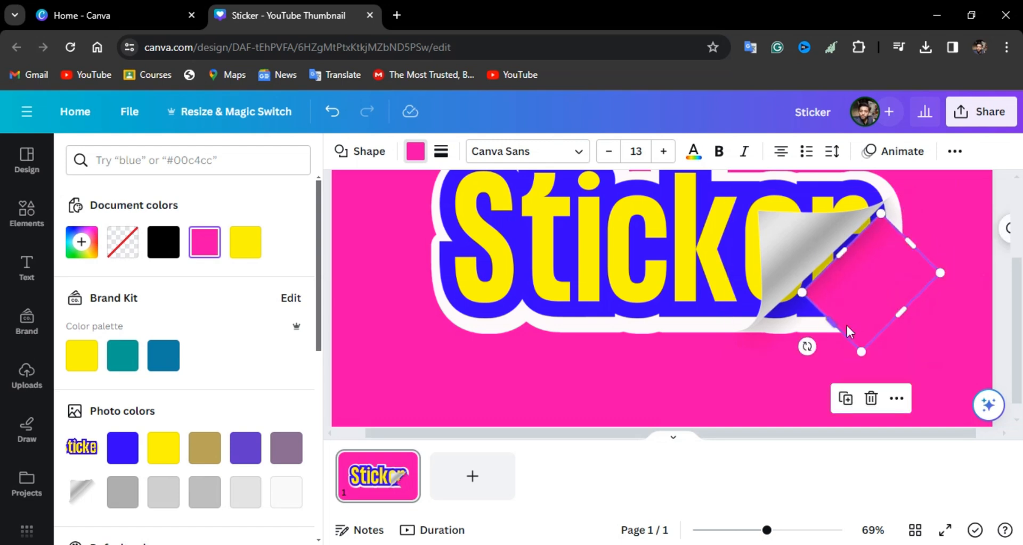
Move and stretch the rotated pink square along the fold's diagonal edge to cover the lettering and white border beyond it.
{"action": "left_click_drag", "start_coordinate": [856, 317], "coordinate": [828, 334]}
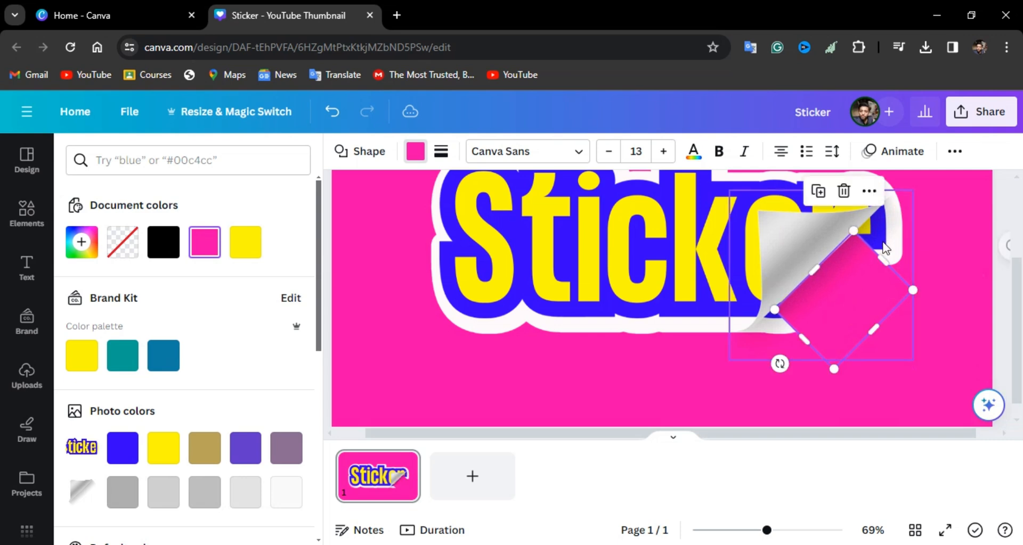
{"action": "left_click_drag", "start_coordinate": [884, 259], "coordinate": [917, 226]}
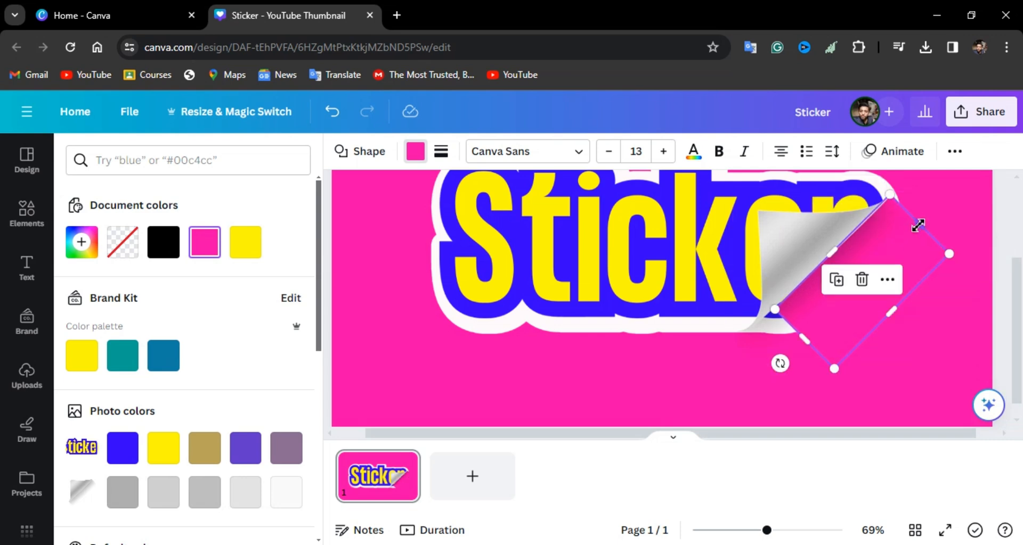
{"action": "left_click_drag", "start_coordinate": [799, 357], "coordinate": [783, 365]}
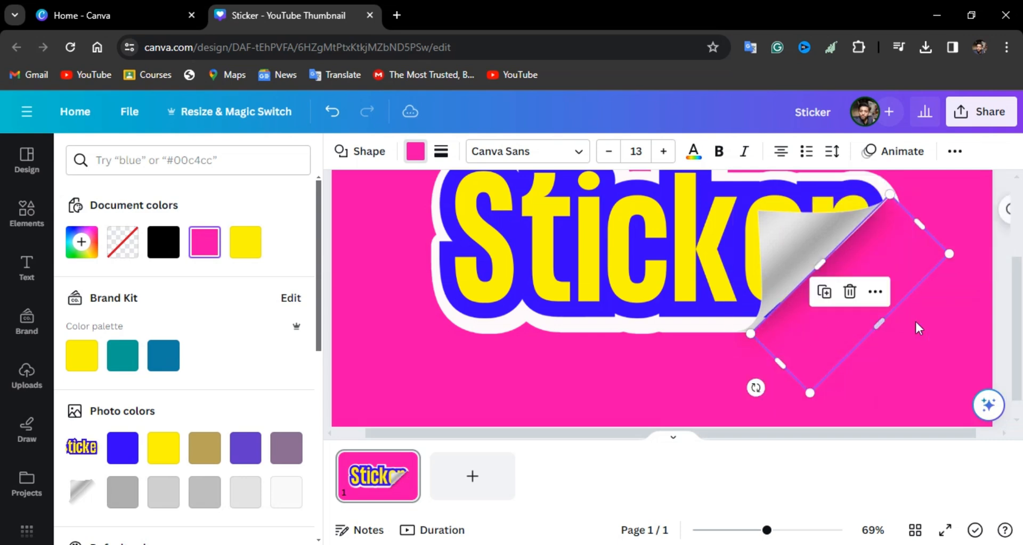
{"action": "left_click", "coordinate": [937, 335]}
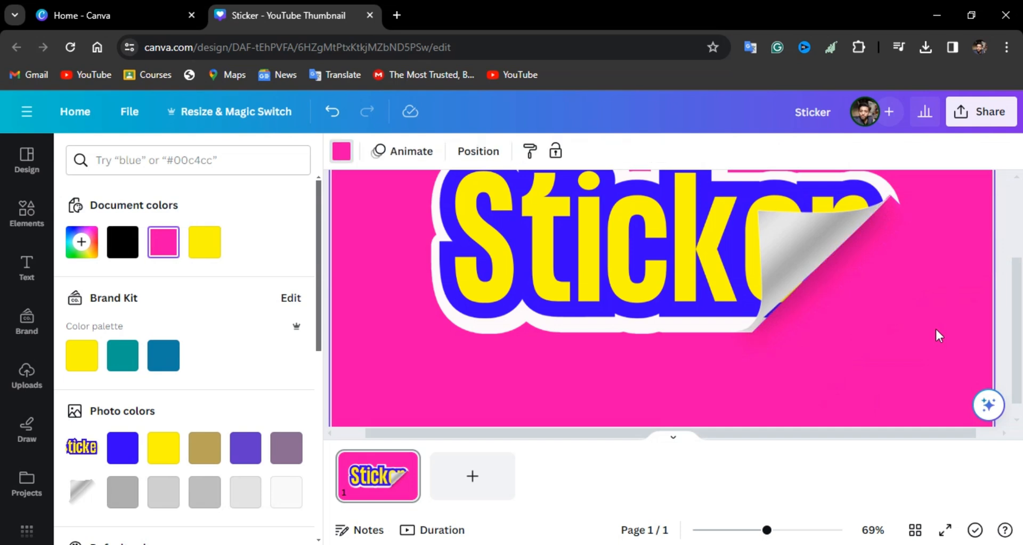
{"action": "left_click", "coordinate": [894, 252]}
{"action": "left_click", "coordinate": [932, 251]}
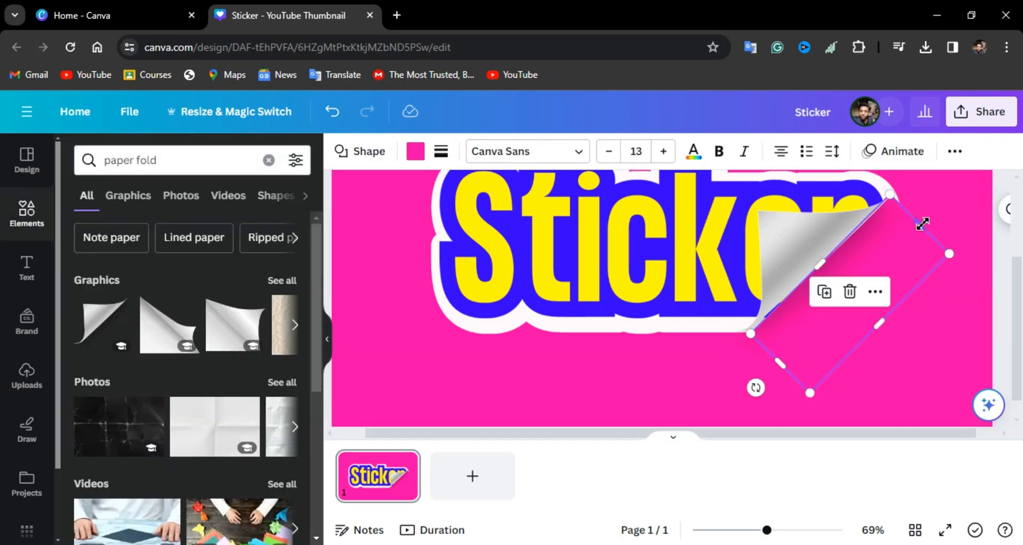
{"action": "left_click", "coordinate": [943, 317]}
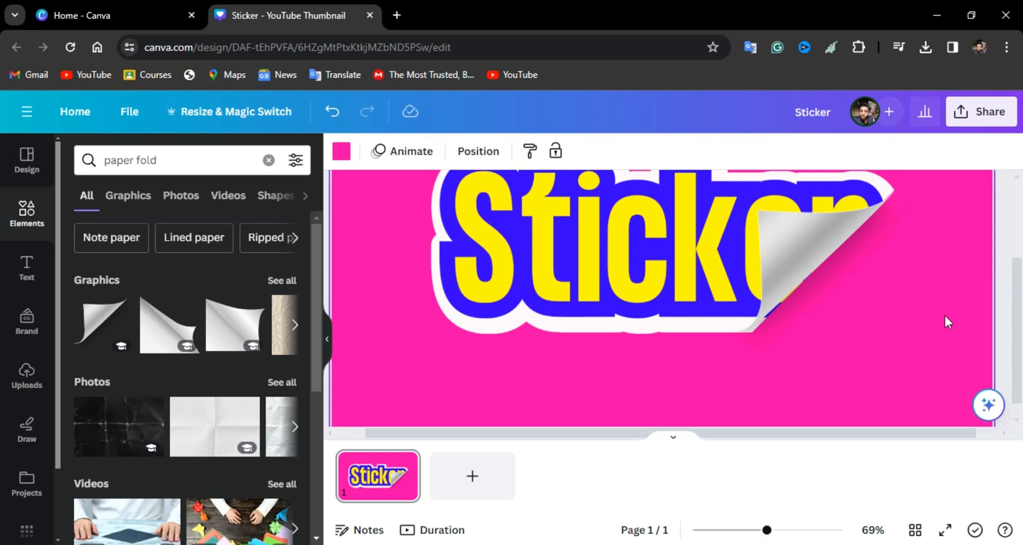
Duplicate the paper fold graphic and undo the duplication.
{"action": "left_click", "coordinate": [841, 280]}
{"action": "left_click", "coordinate": [795, 399]}
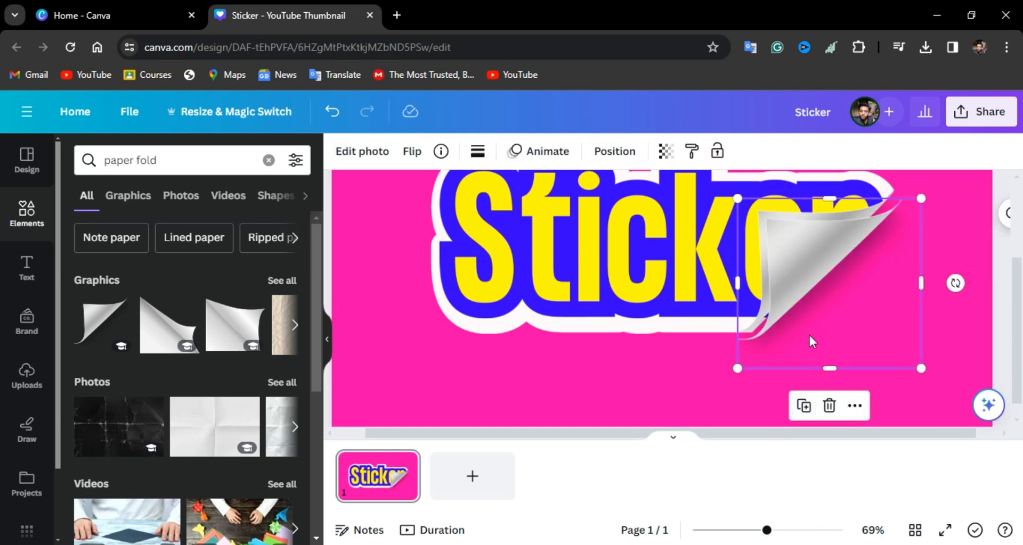
{"action": "key", "text": "ctrl+z"}
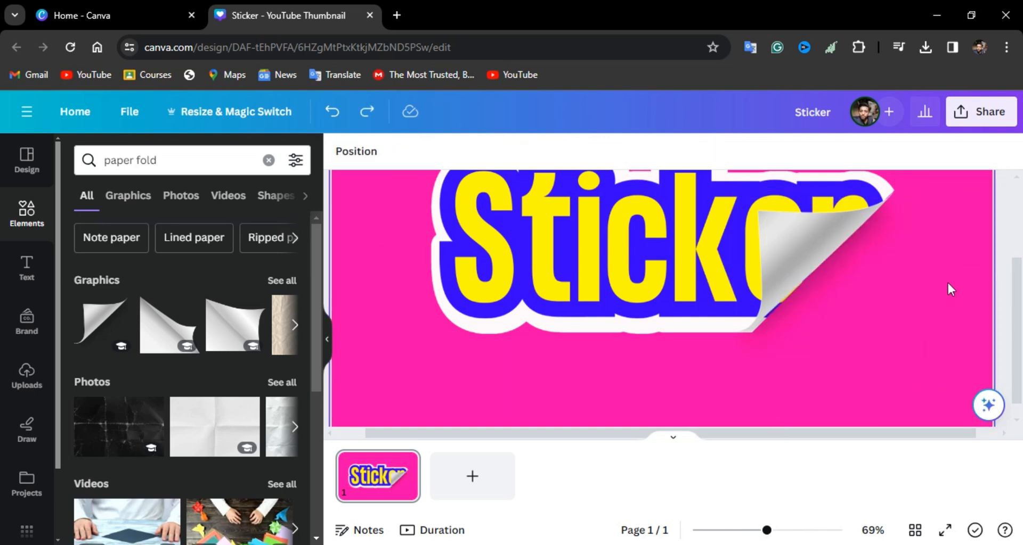
Duplicate the pink rectangle, align the copy with the fold's diagonal edge and narrow it to a thin strip.
{"action": "left_click", "coordinate": [931, 242]}
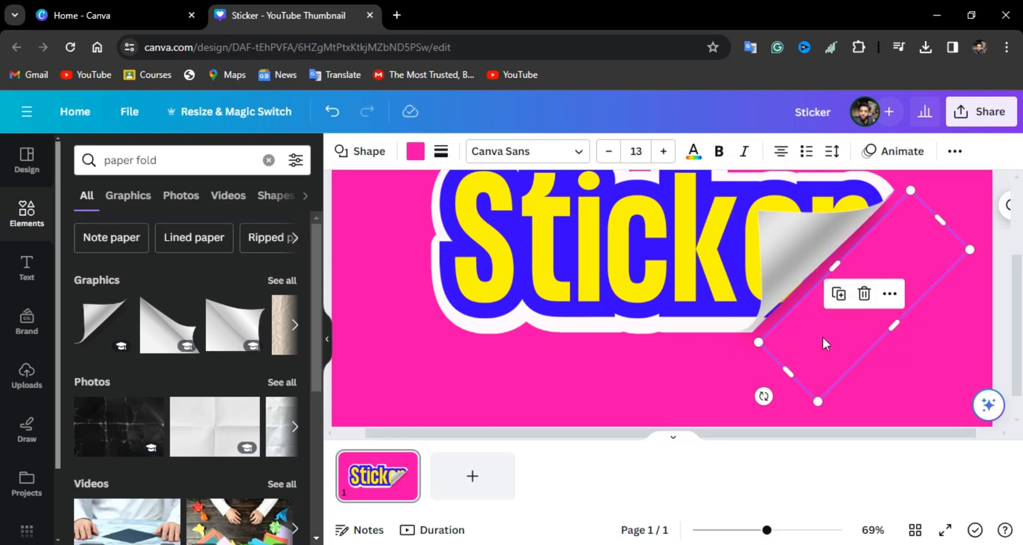
{"action": "left_click_drag", "start_coordinate": [822, 339], "coordinate": [793, 350]}
{"action": "left_click_drag", "start_coordinate": [735, 409], "coordinate": [729, 405]}
{"action": "left_click_drag", "start_coordinate": [859, 343], "coordinate": [821, 304]}
{"action": "left_click", "coordinate": [937, 335]}
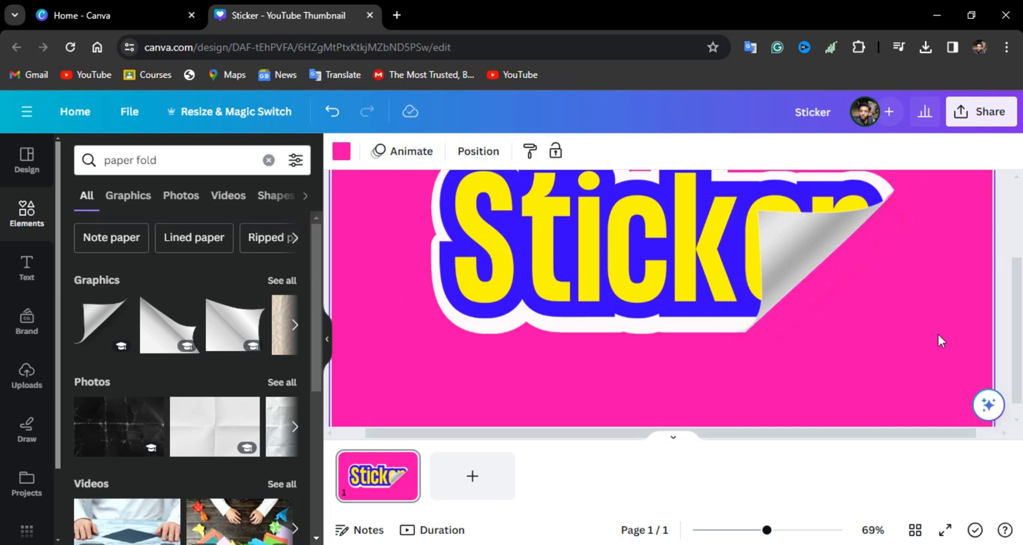
Widen the copied pink strip away from the fold and lengthen its upper end past the lettering.
{"action": "scroll", "coordinate": [938, 336], "scroll_direction": "down", "scroll_amount": 3}
{"action": "left_click", "coordinate": [771, 321]}
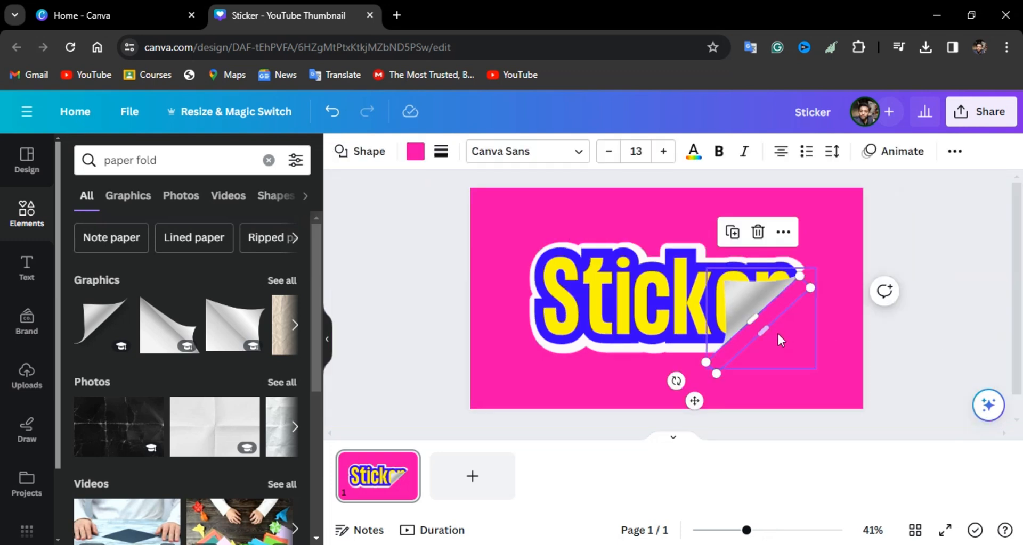
{"action": "left_click_drag", "start_coordinate": [764, 331], "coordinate": [811, 356]}
{"action": "left_click", "coordinate": [831, 284]}
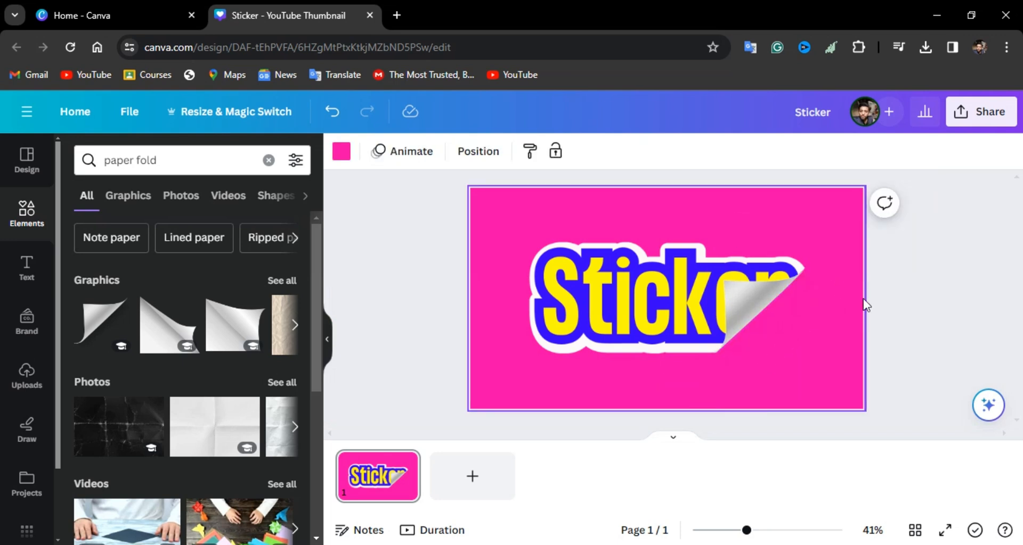
{"action": "left_click", "coordinate": [817, 302]}
{"action": "left_click_drag", "start_coordinate": [822, 297], "coordinate": [844, 281]}
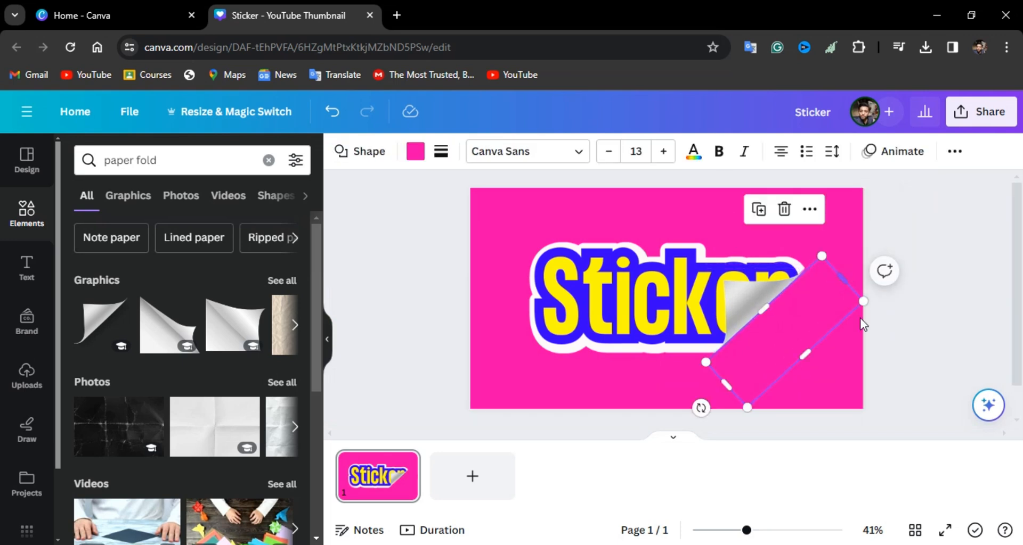
Send the copied pink rectangle to the back.
{"action": "right_click", "coordinate": [800, 326]}
{"action": "mouse_move", "coordinate": [818, 283]}
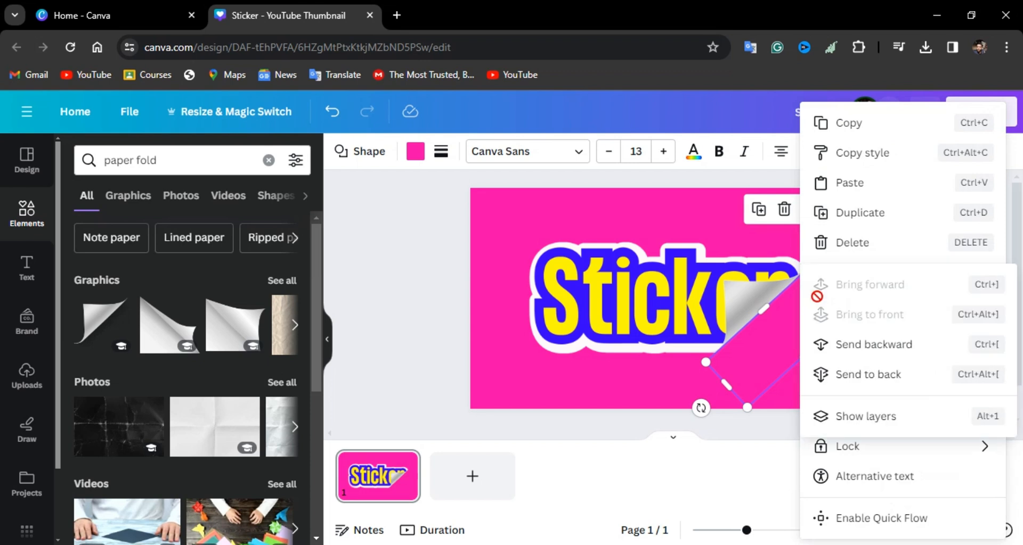
{"action": "left_click", "coordinate": [846, 370]}
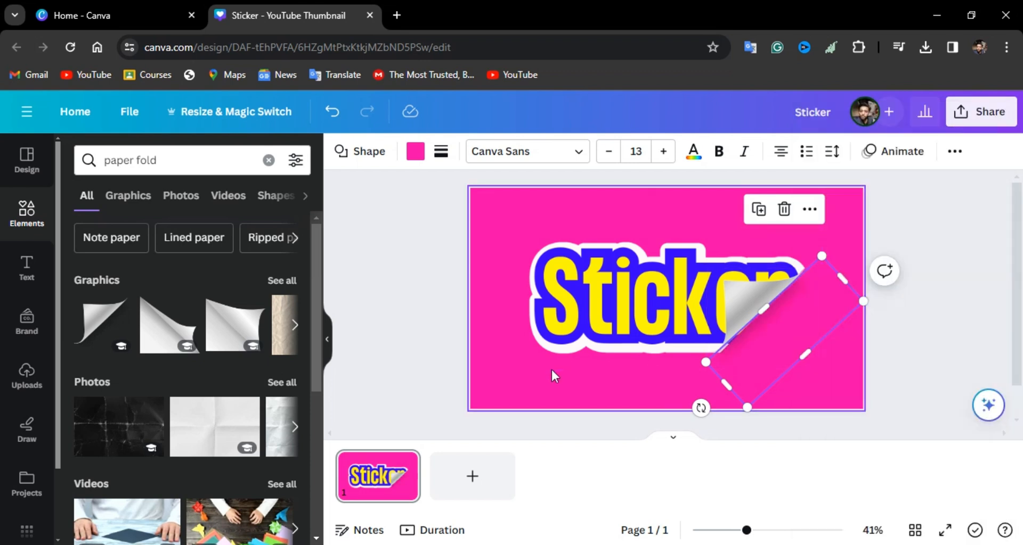
{"action": "left_click", "coordinate": [397, 364]}
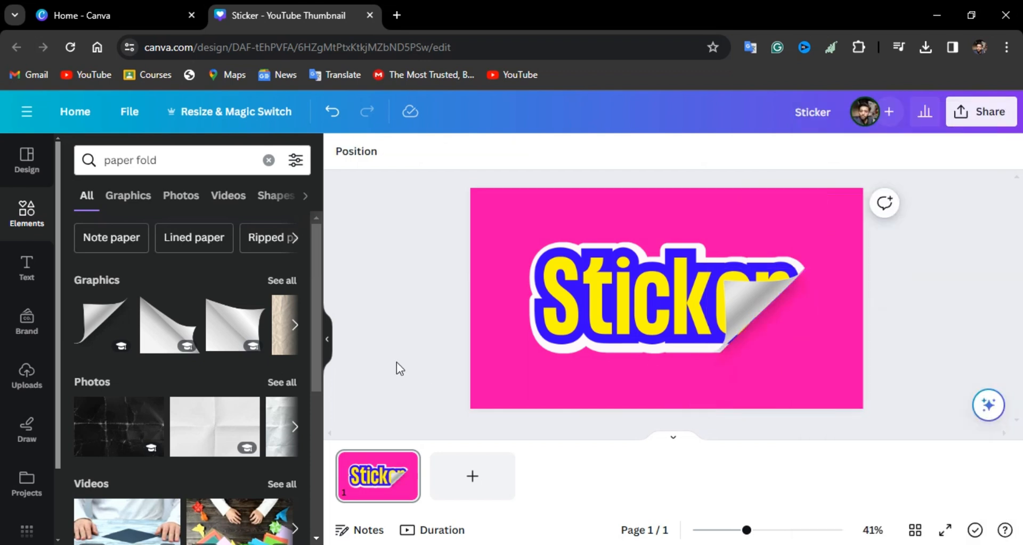
Try sending the original pink rectangle one layer backward and undo the change.
{"action": "left_click", "coordinate": [781, 327]}
{"action": "left_click", "coordinate": [830, 302]}
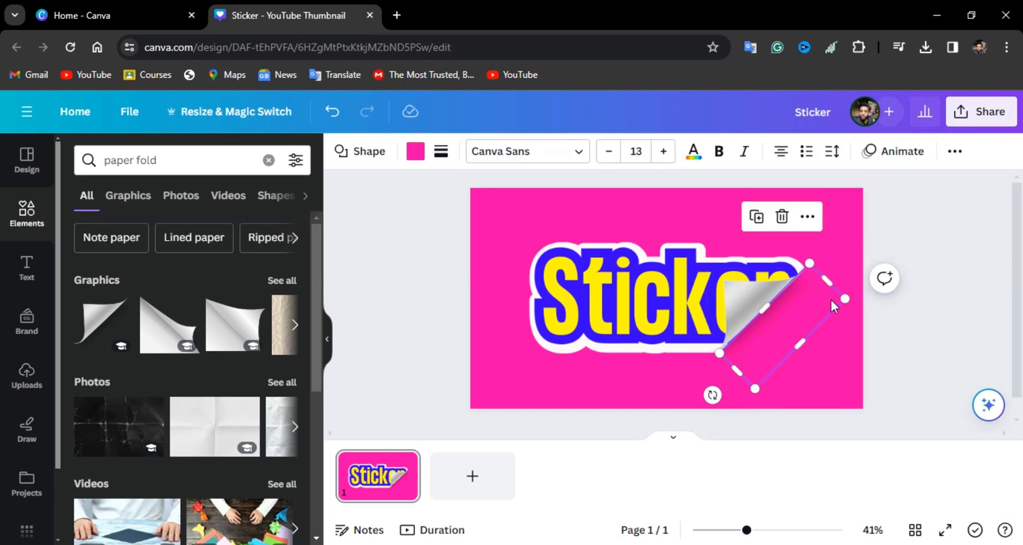
{"action": "right_click", "coordinate": [831, 301]}
{"action": "mouse_move", "coordinate": [772, 294]}
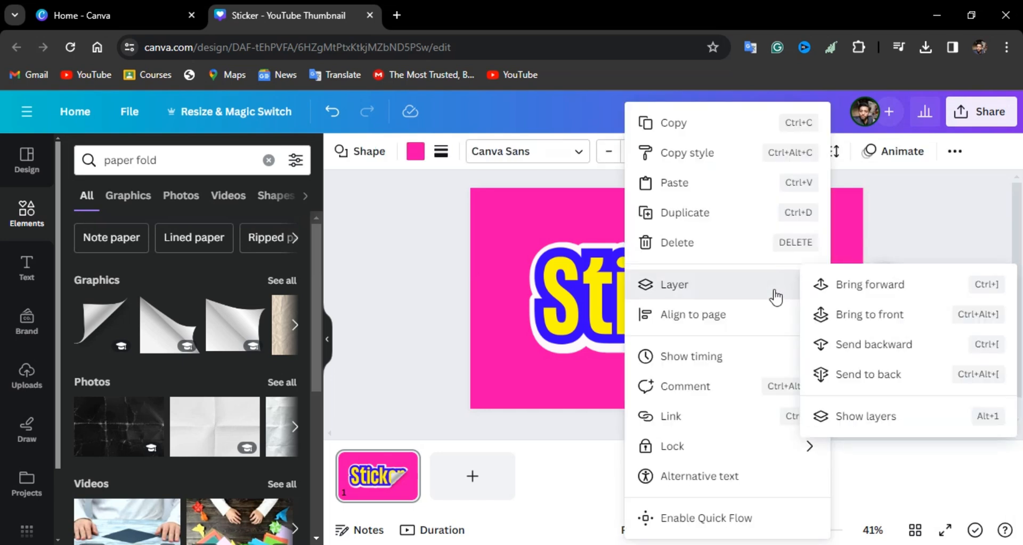
{"action": "left_click", "coordinate": [889, 342]}
{"action": "key", "text": "ctrl+z"}
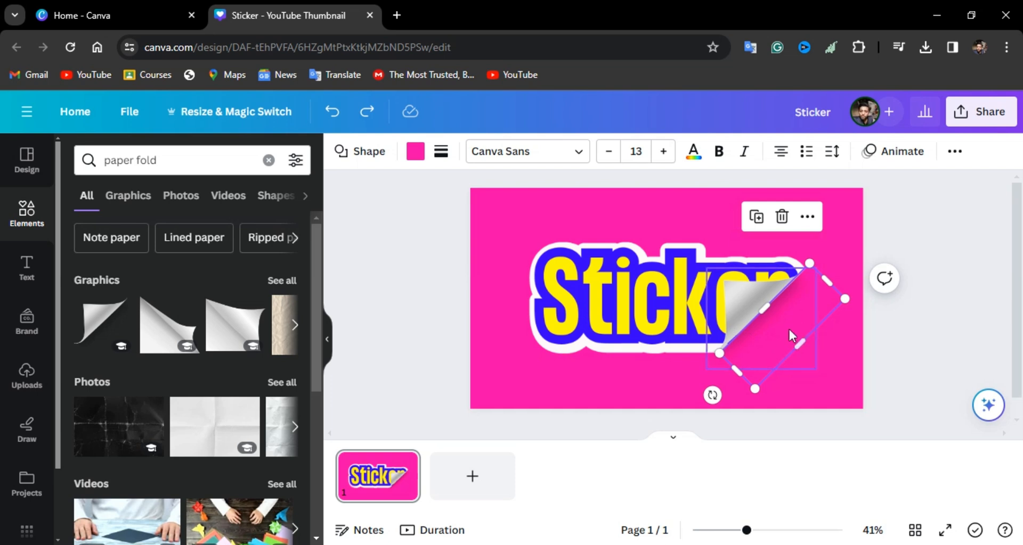
{"action": "left_click", "coordinate": [369, 213]}
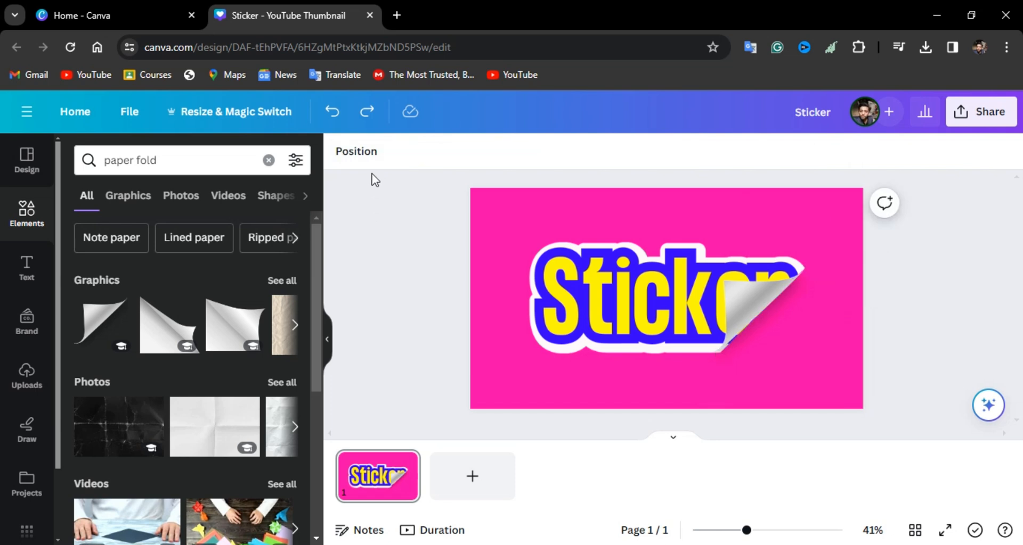
Move the rearmost pink rectangle in the layer order to just above the Sticker image, beneath the other pink rectangle.
{"action": "left_click", "coordinate": [370, 158]}
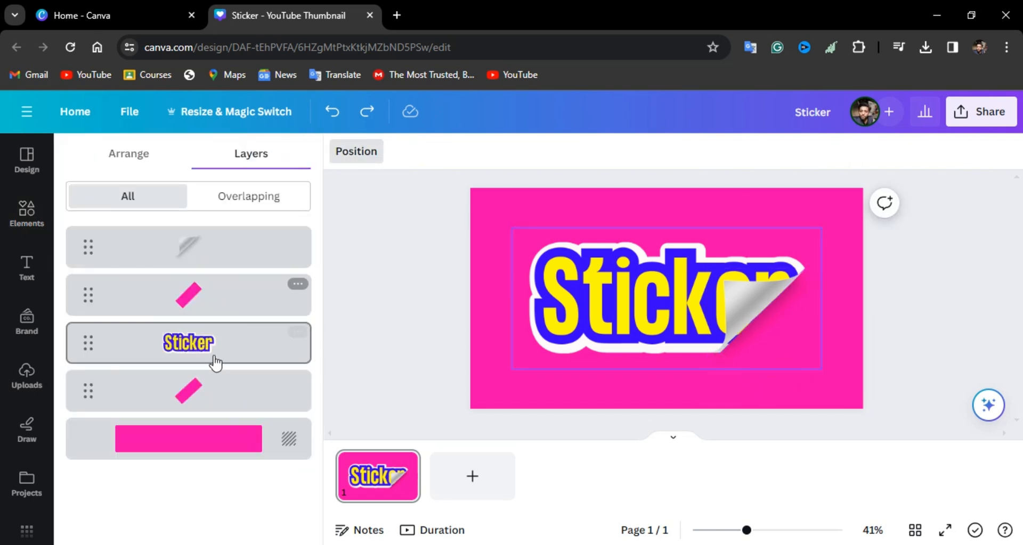
{"action": "left_click_drag", "start_coordinate": [213, 393], "coordinate": [209, 320]}
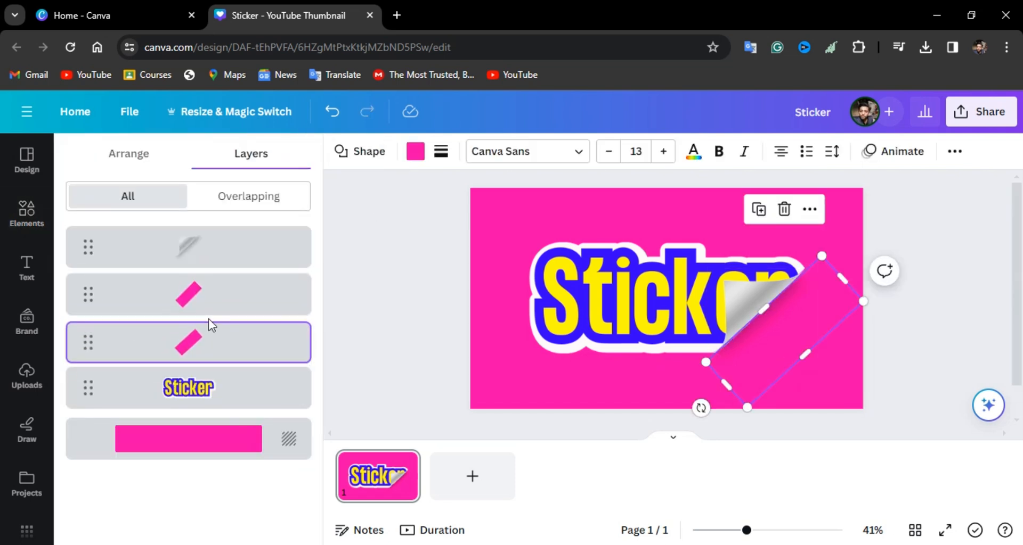
{"action": "left_click", "coordinate": [954, 333]}
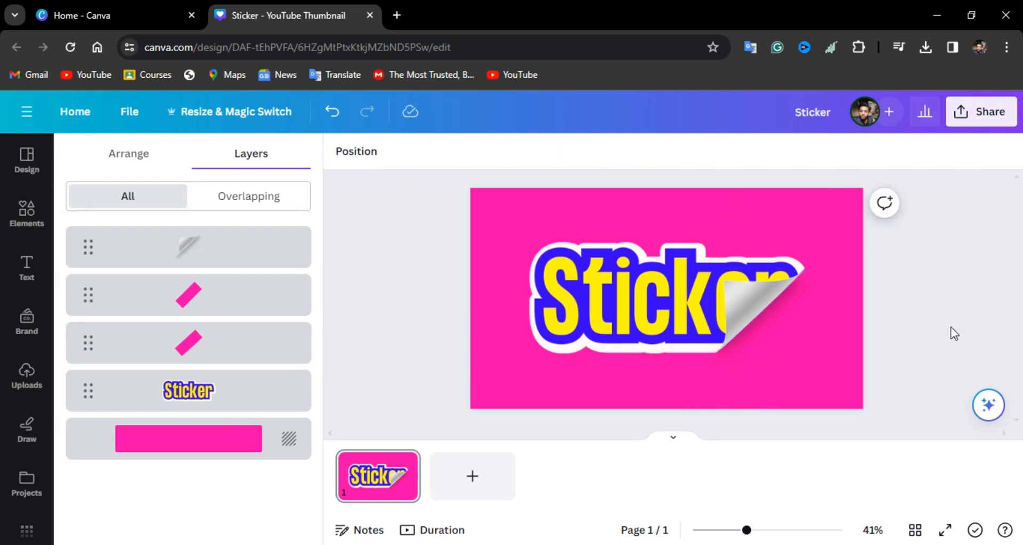
{"action": "scroll", "coordinate": [953, 333], "scroll_direction": "down", "scroll_amount": 2}
{"action": "scroll", "coordinate": [952, 333], "scroll_direction": "up", "scroll_amount": 3}
{"action": "scroll", "coordinate": [952, 333], "scroll_direction": "down", "scroll_amount": 3}
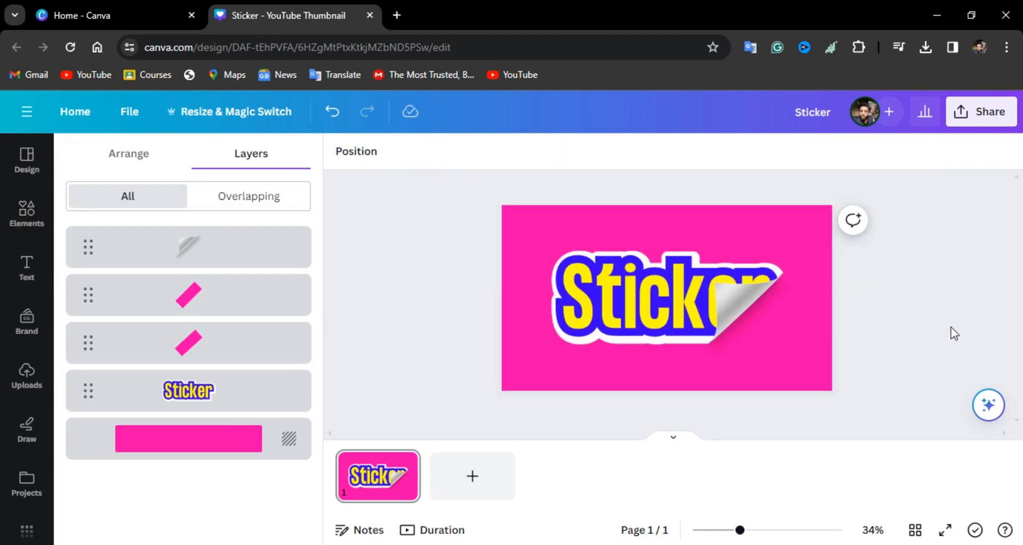